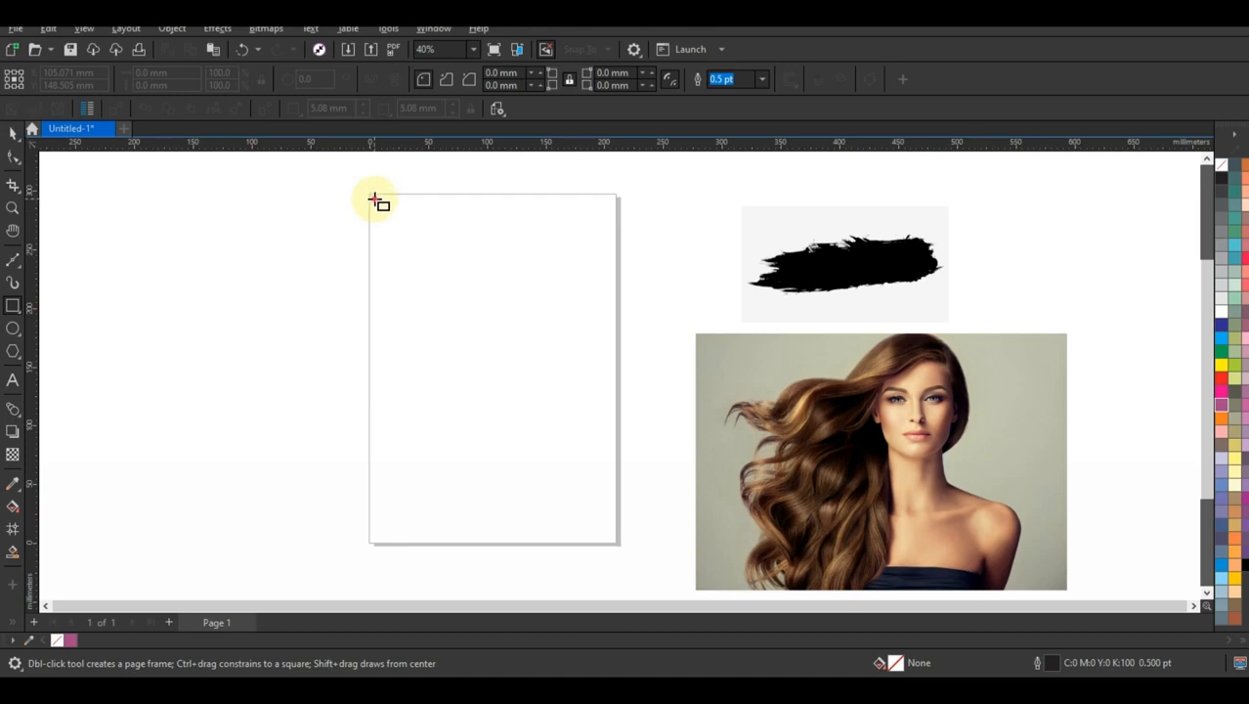
# - Draw a background rectangle about 200 x 288 mm on the page and fill it with the color sampled from the photo's backdrop
pyautogui.moveTo(374, 200); pyautogui.dragTo(610, 539)
pyautogui.click(13, 132)
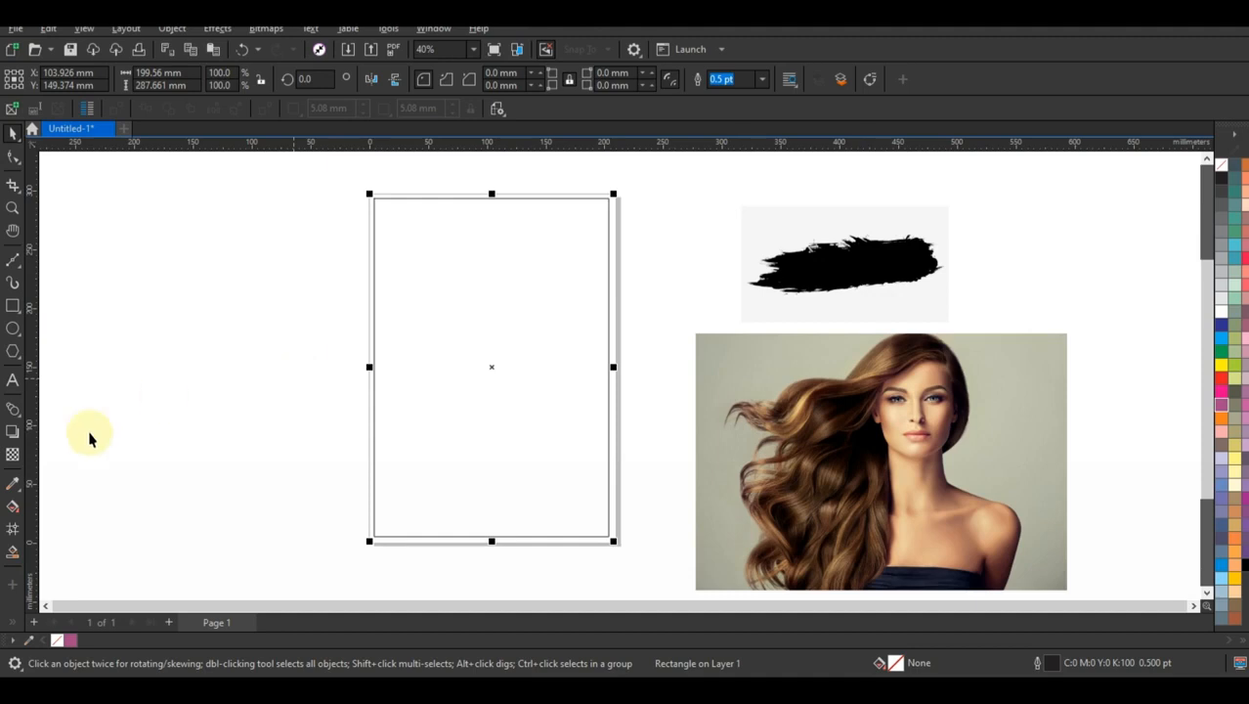
pyautogui.click(14, 482)
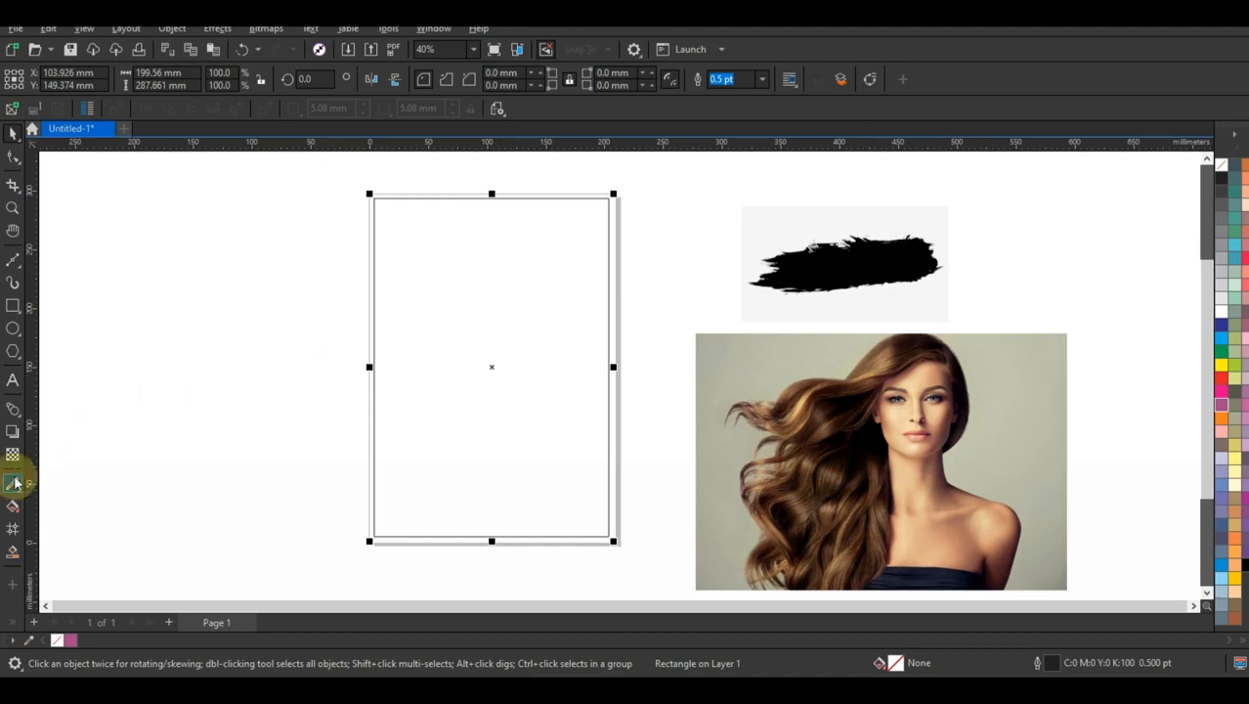
pyautogui.click(1006, 400)
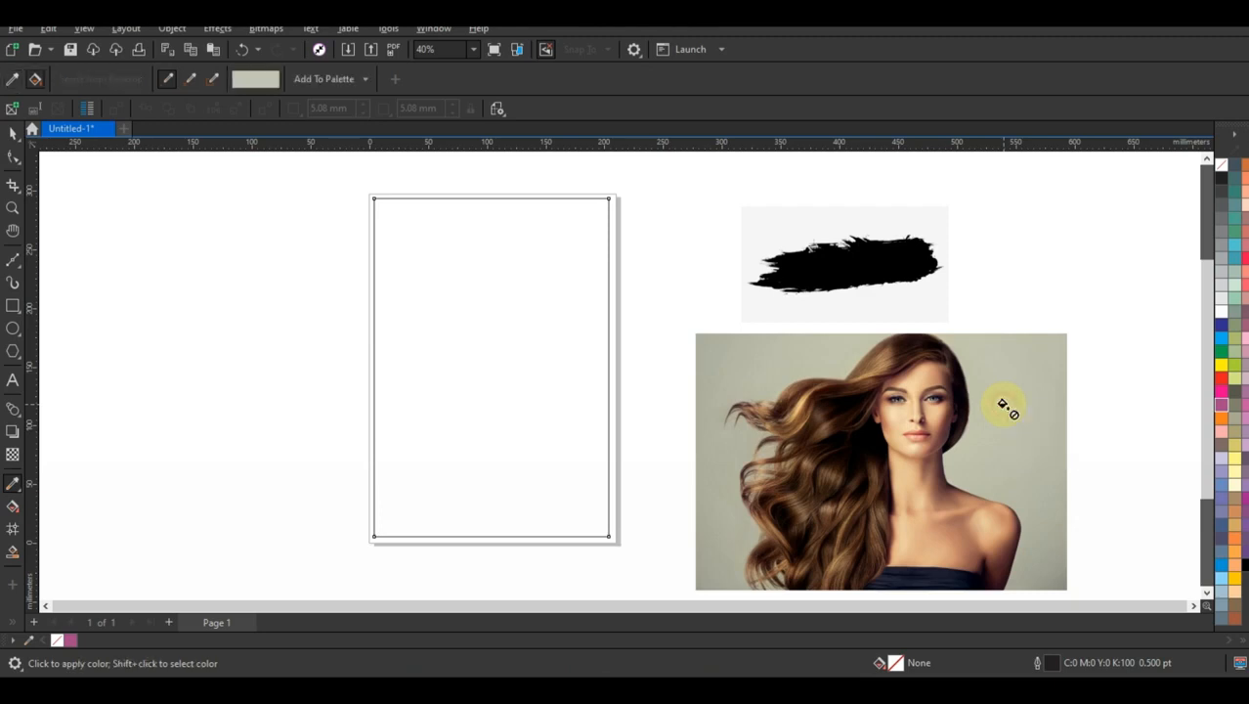
pyautogui.click(576, 402)
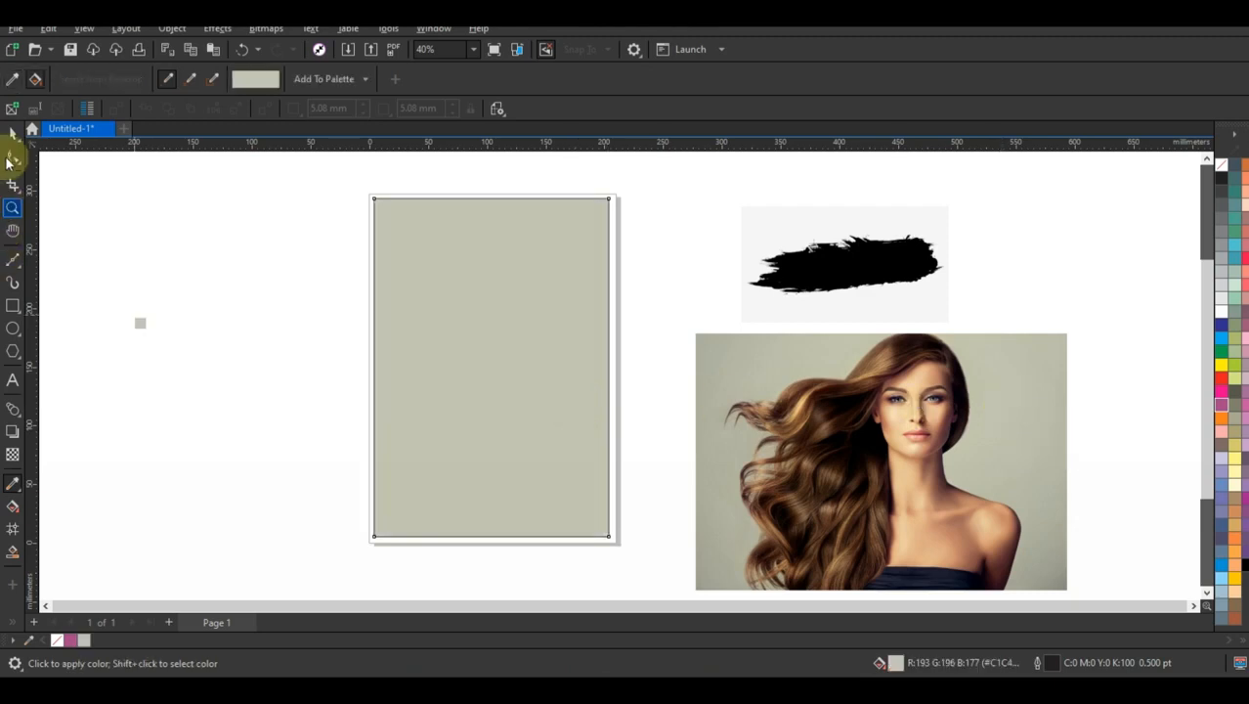
# - Remove the outline of the background rectangle
pyautogui.press('space')
pyautogui.click(461, 319)
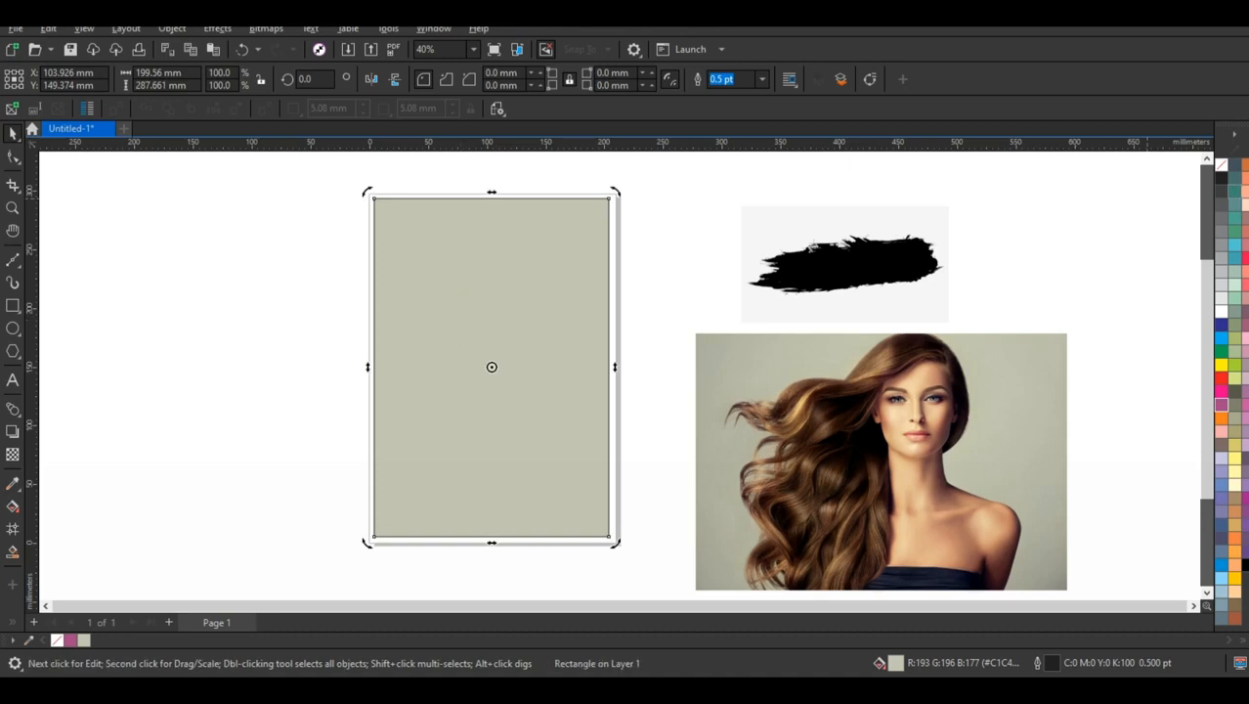
pyautogui.rightClick(1217, 168)
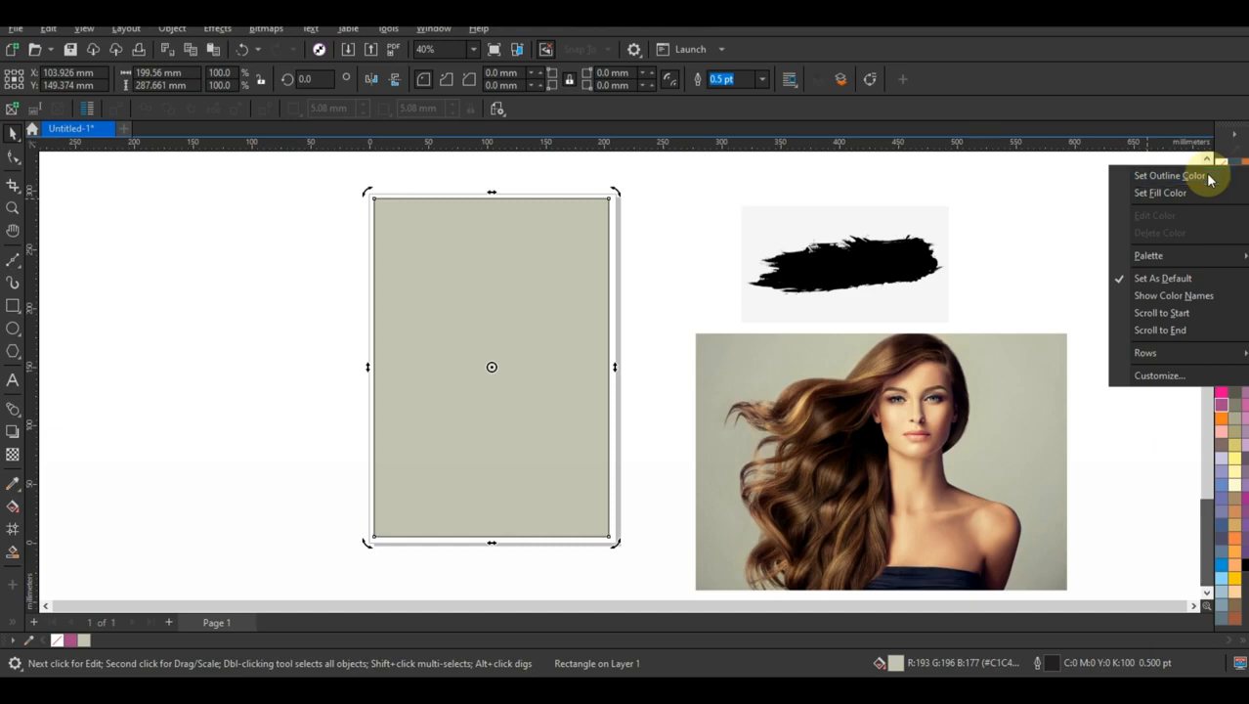
pyautogui.click(1209, 179)
pyautogui.click(1046, 243)
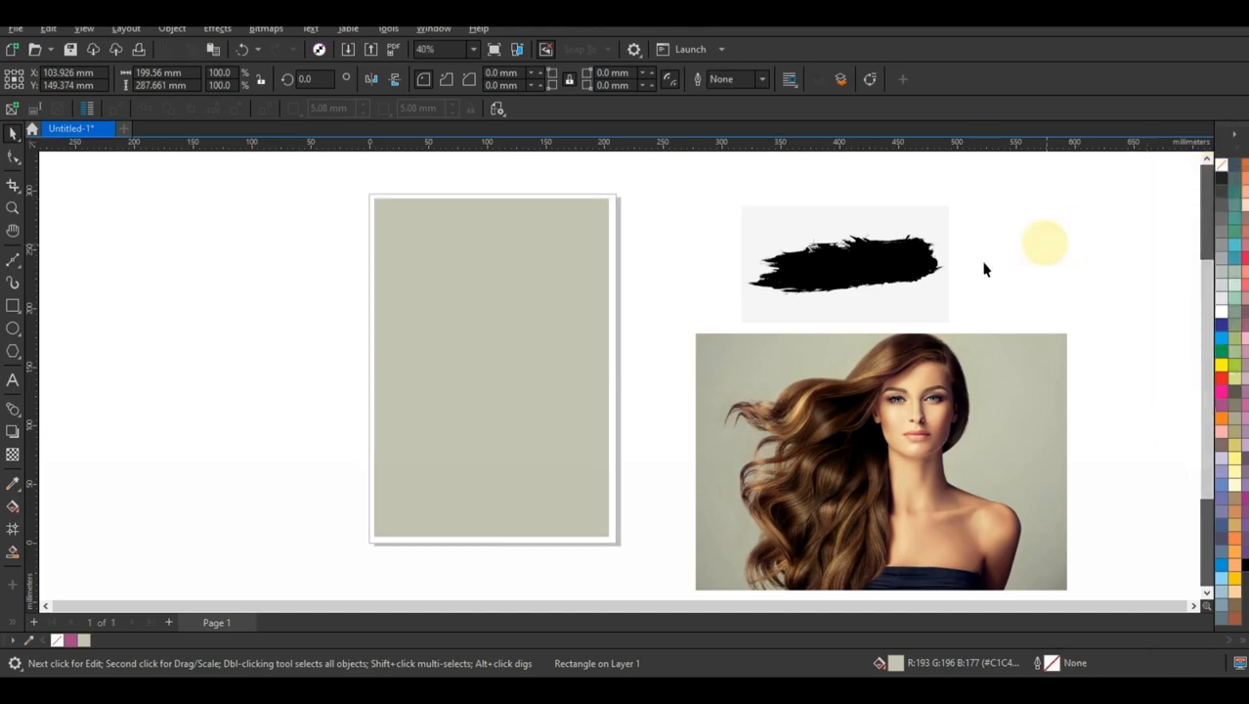
# - Draw a smaller rectangle about 161 x 192 mm inside the background rectangle
pyautogui.click(500, 405)
pyautogui.hotkey('shift', 'F2')
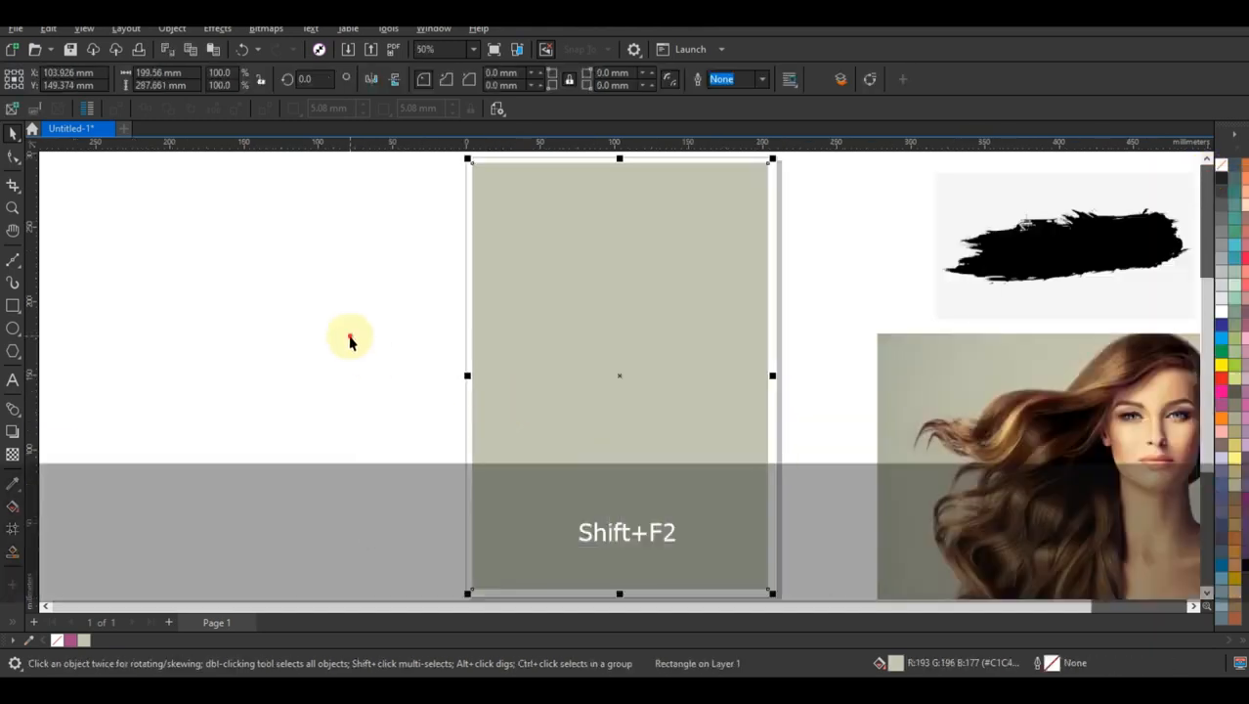
pyautogui.click(350, 339)
pyautogui.click(13, 304)
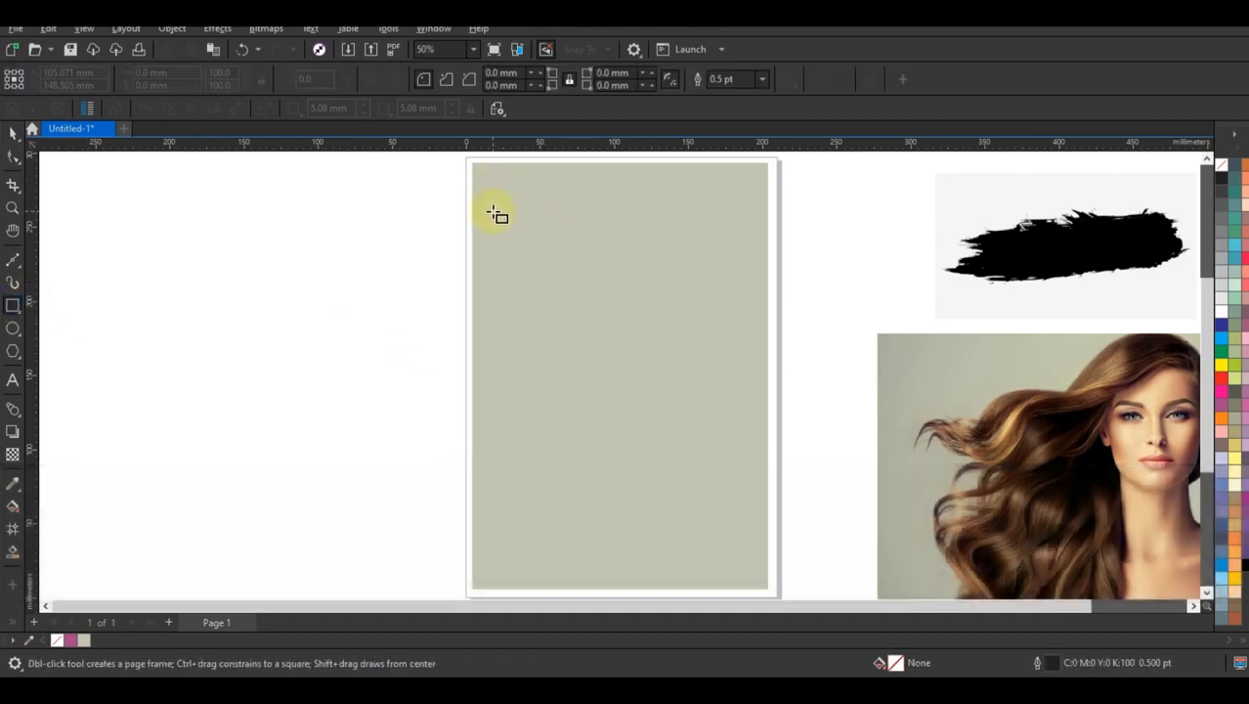
pyautogui.moveTo(496, 217); pyautogui.dragTo(738, 505)
pyautogui.press('space')
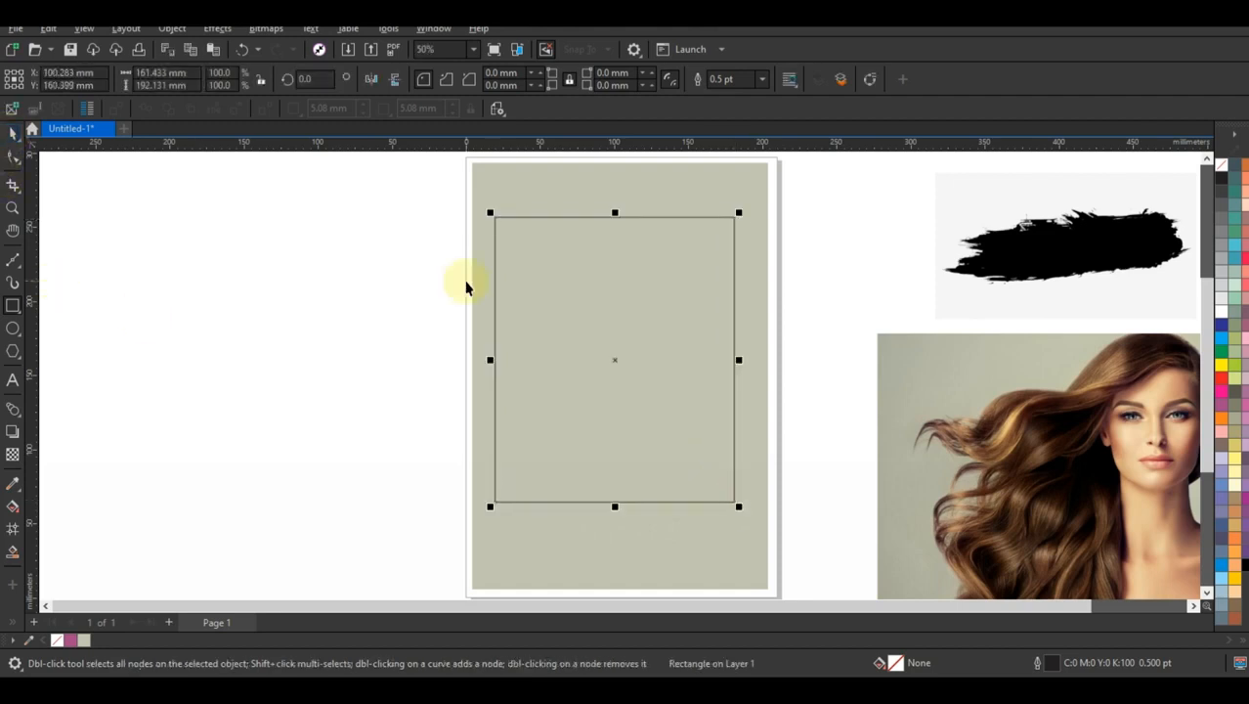
# - Add a one-step inward contour of about 4.8 mm to the inner rectangle
pyautogui.click(21, 417)
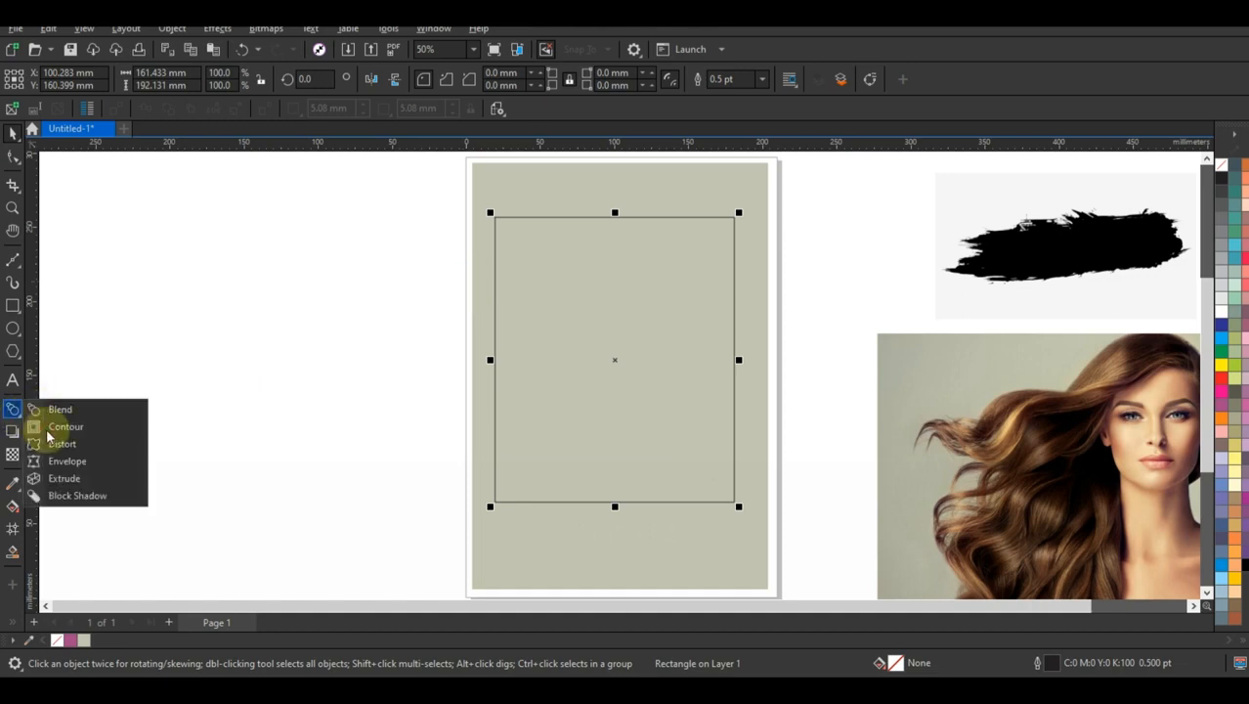
pyautogui.click(47, 432)
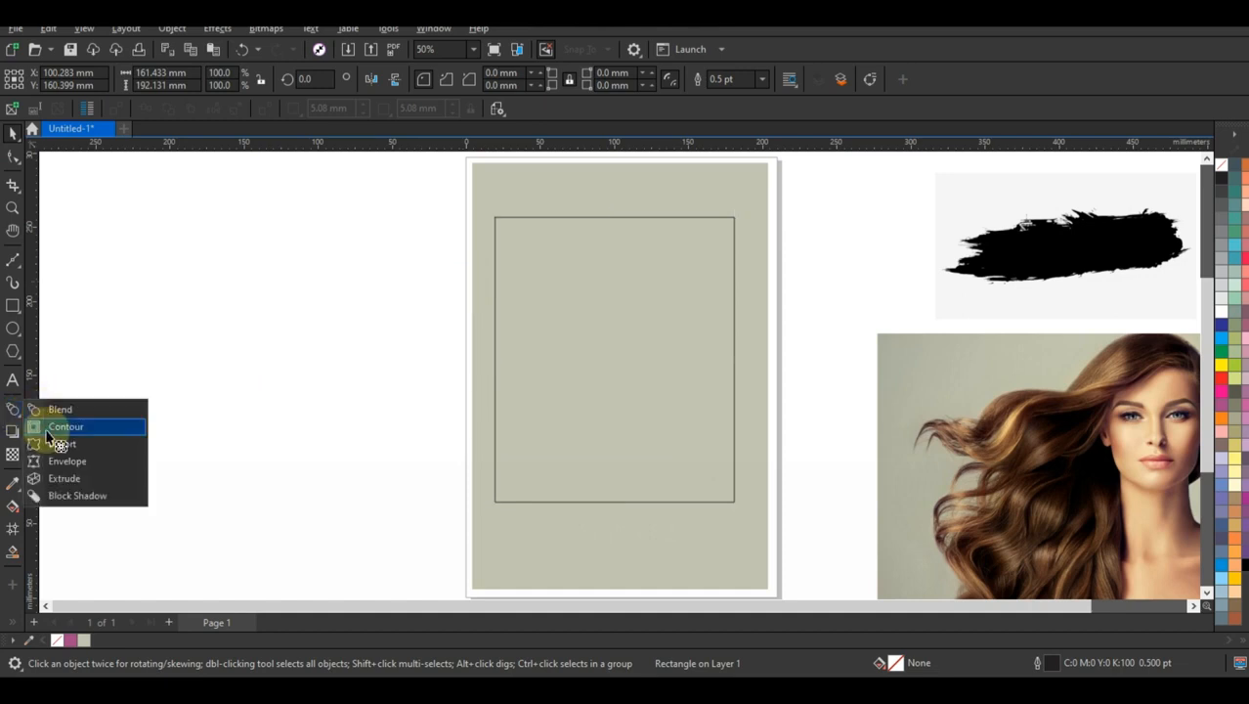
pyautogui.moveTo(565, 222); pyautogui.dragTo(558, 235)
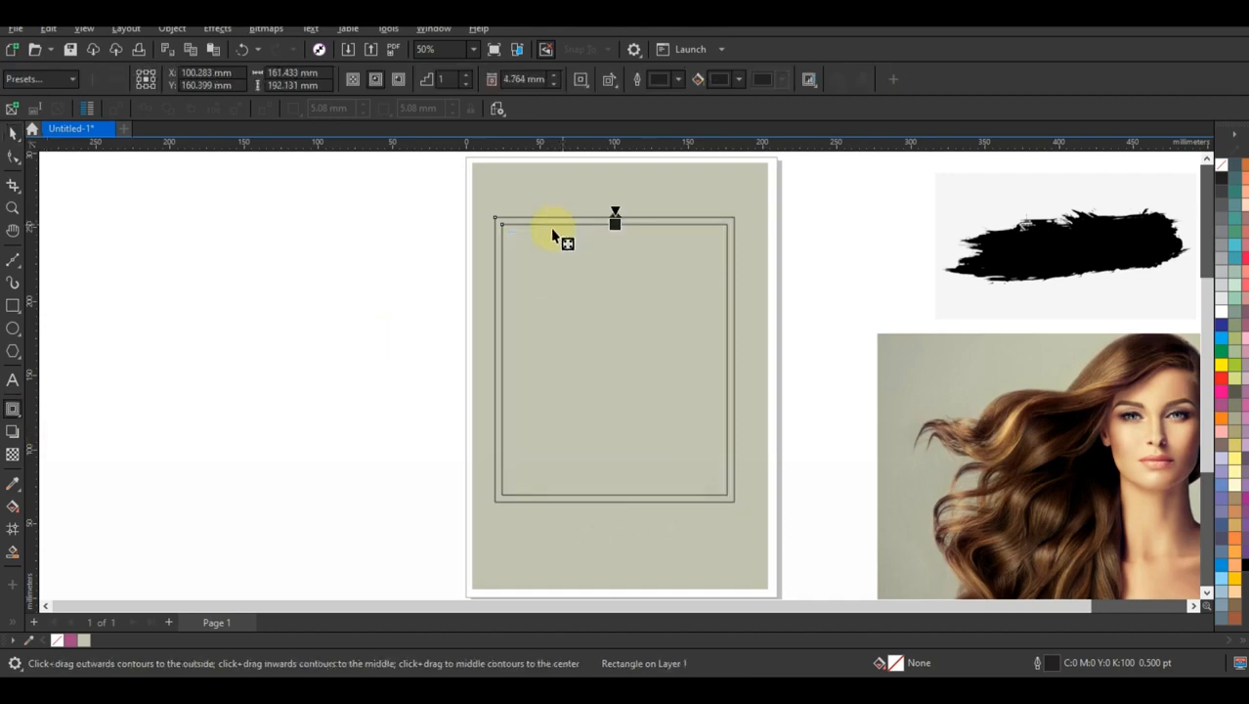
pyautogui.click(14, 137)
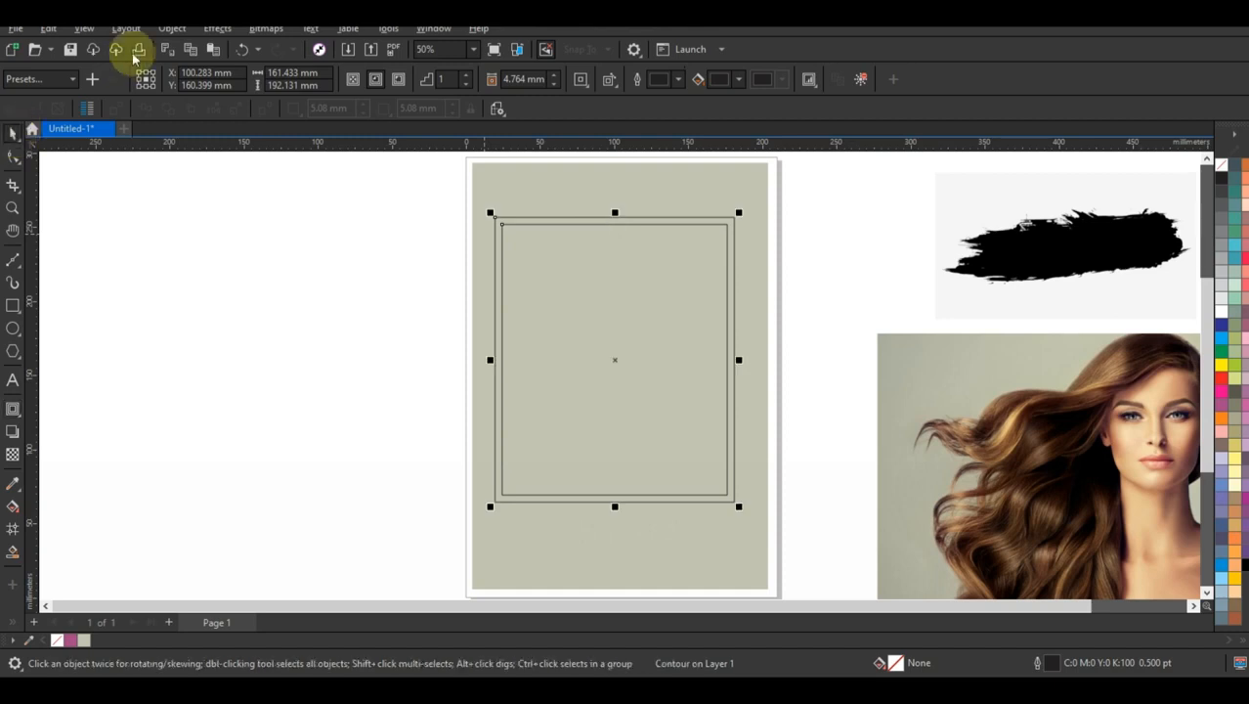
# - Break the contour apart from the inner rectangle
pyautogui.click(172, 28)
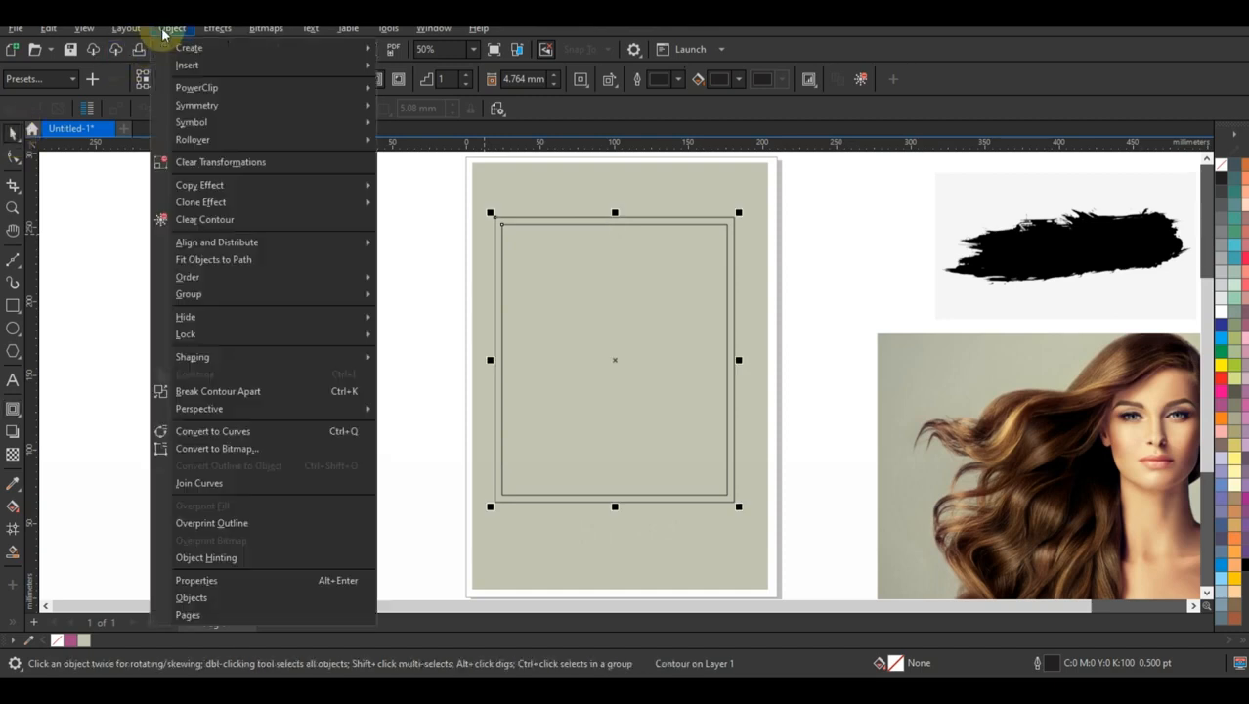
pyautogui.click(234, 391)
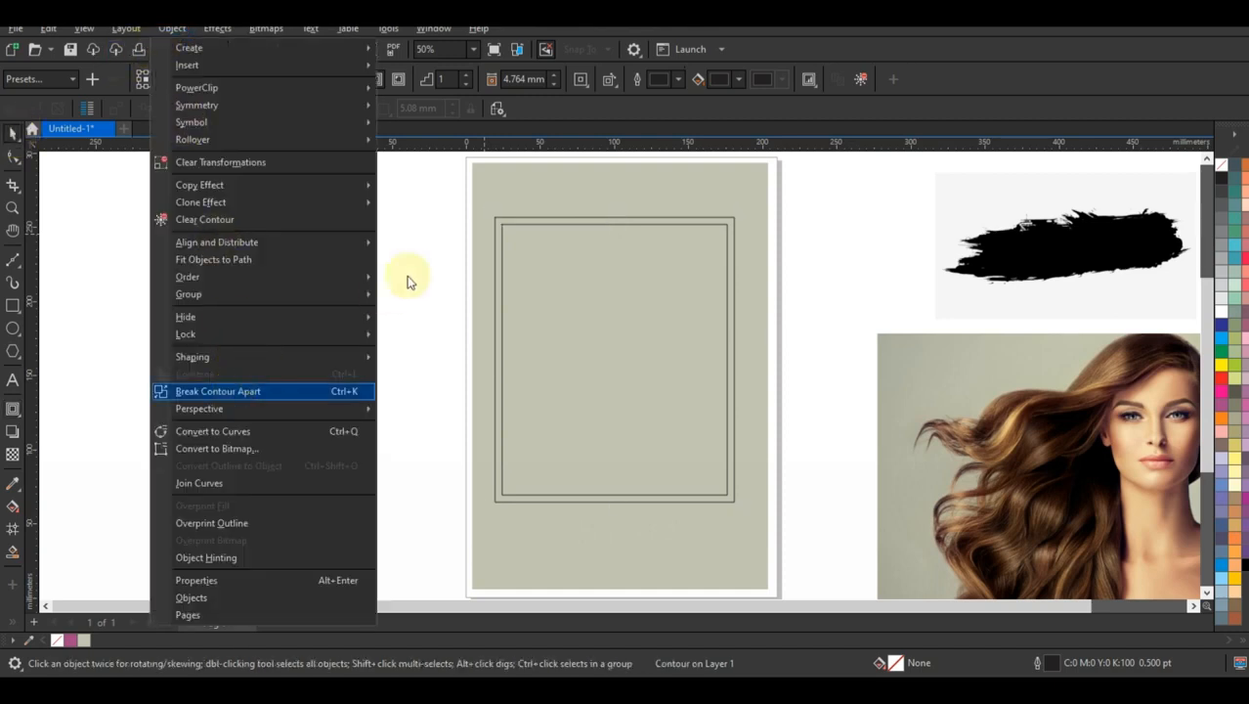
pyautogui.click(412, 254)
pyautogui.click(414, 192)
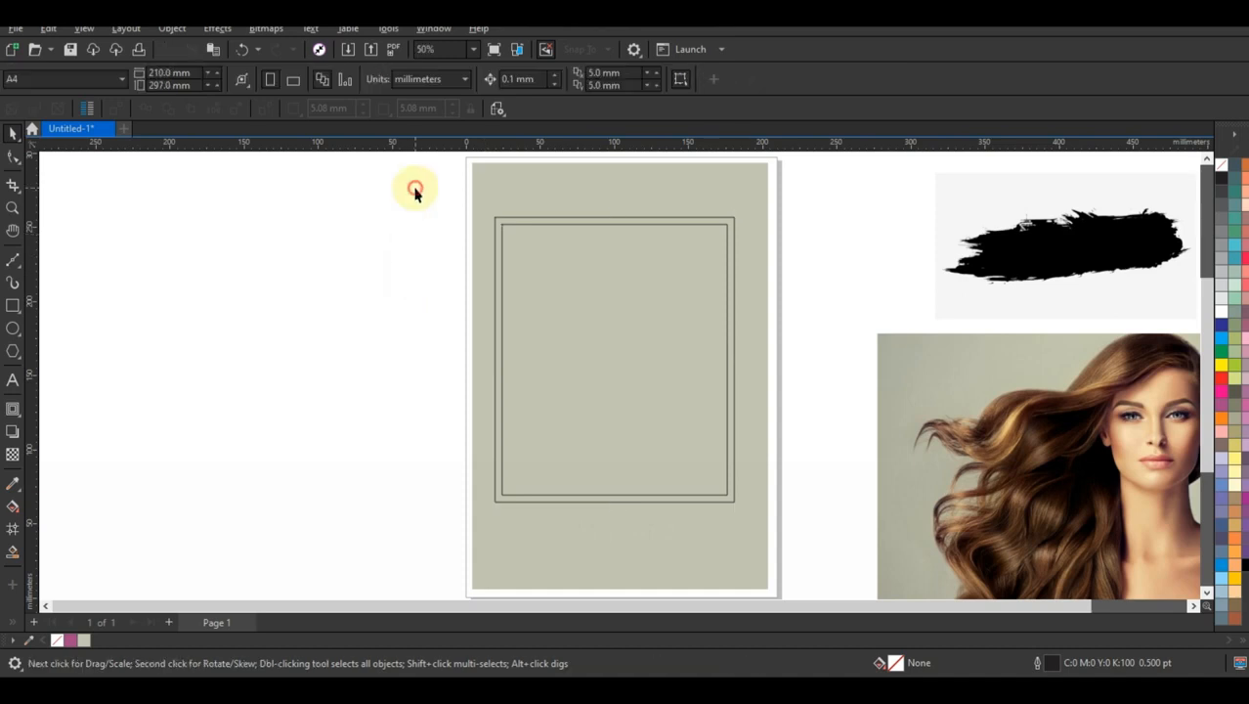
# - Combine the two nested rectangles into a single frame and fill it with white
pyautogui.moveTo(756, 518); pyautogui.dragTo(756, 516)
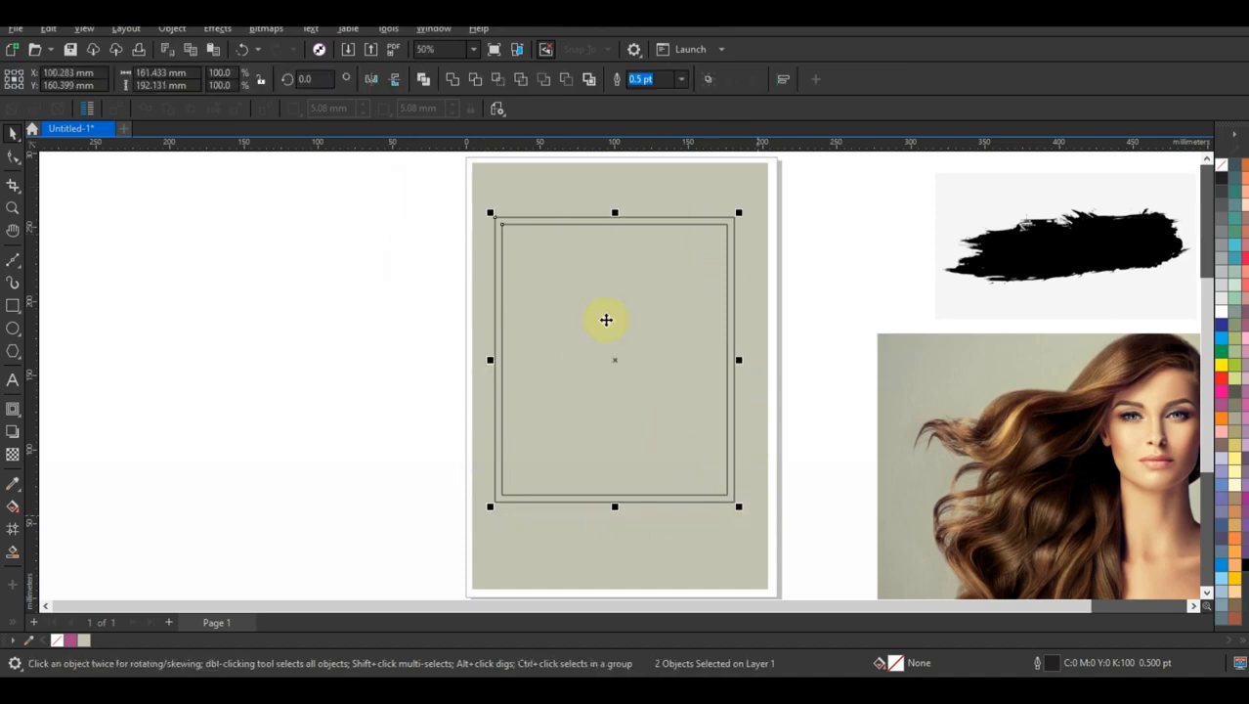
pyautogui.click(426, 86)
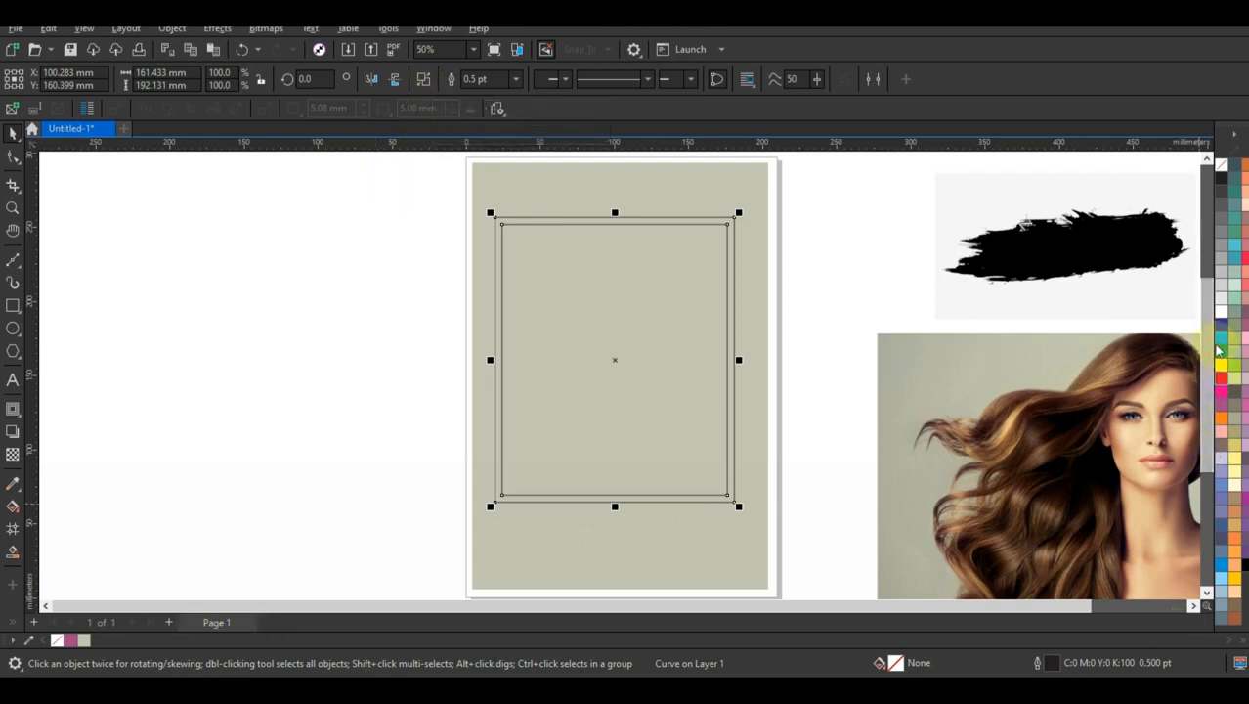
pyautogui.click(1220, 314)
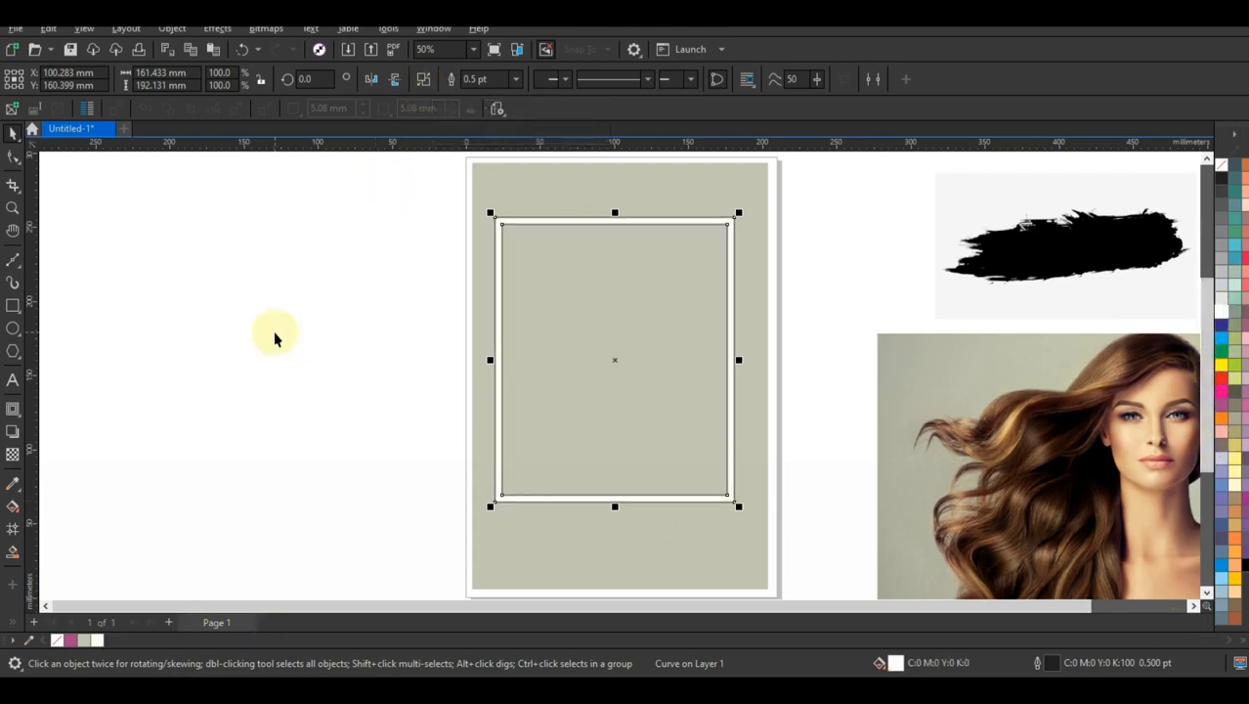
pyautogui.click(274, 332)
# - Move the brush-stroke bitmap to the empty area beside the page and outline-trace it as a low quality image
pyautogui.click(1118, 237)
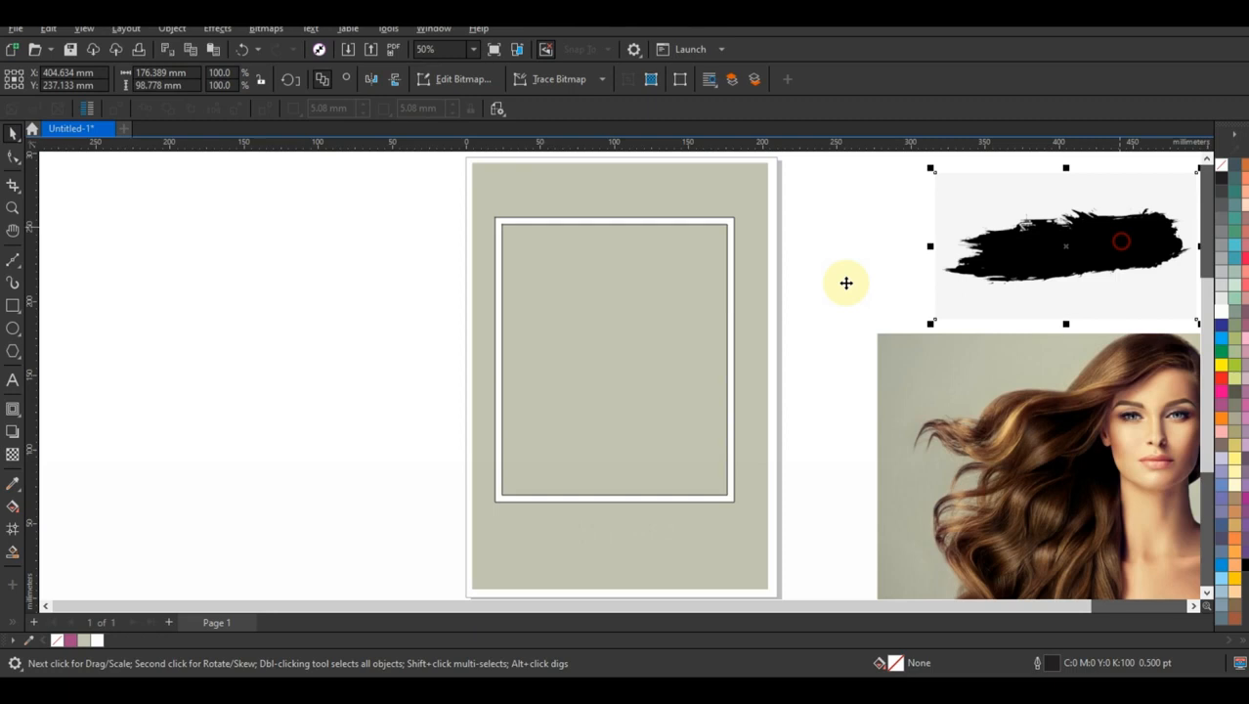
pyautogui.moveTo(280, 306); pyautogui.dragTo(280, 297)
pyautogui.rightClick(281, 298)
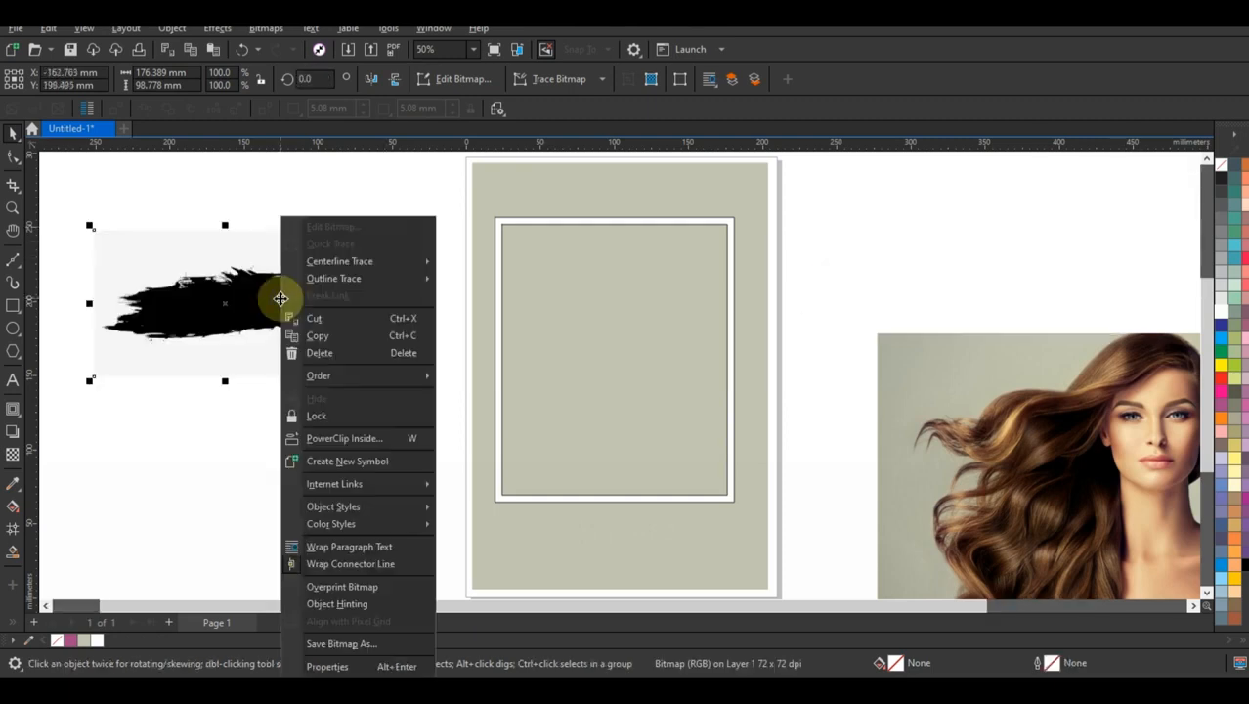
pyautogui.moveTo(332, 278)
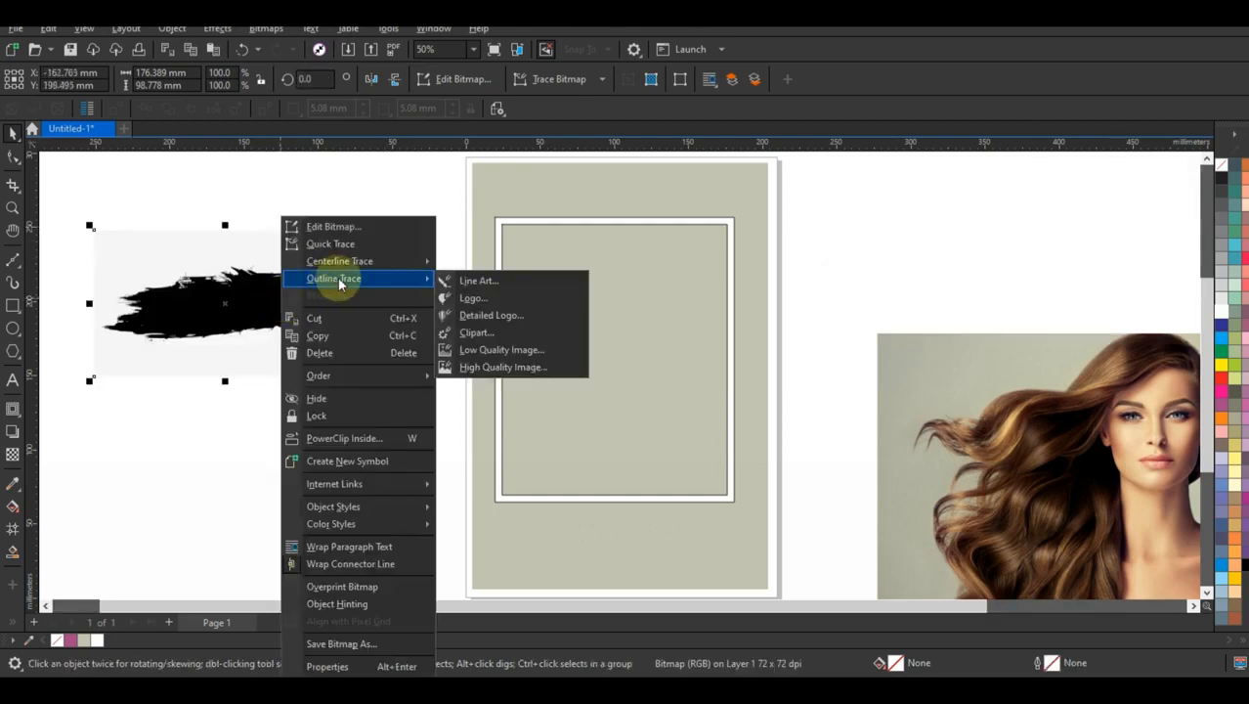
pyautogui.click(482, 353)
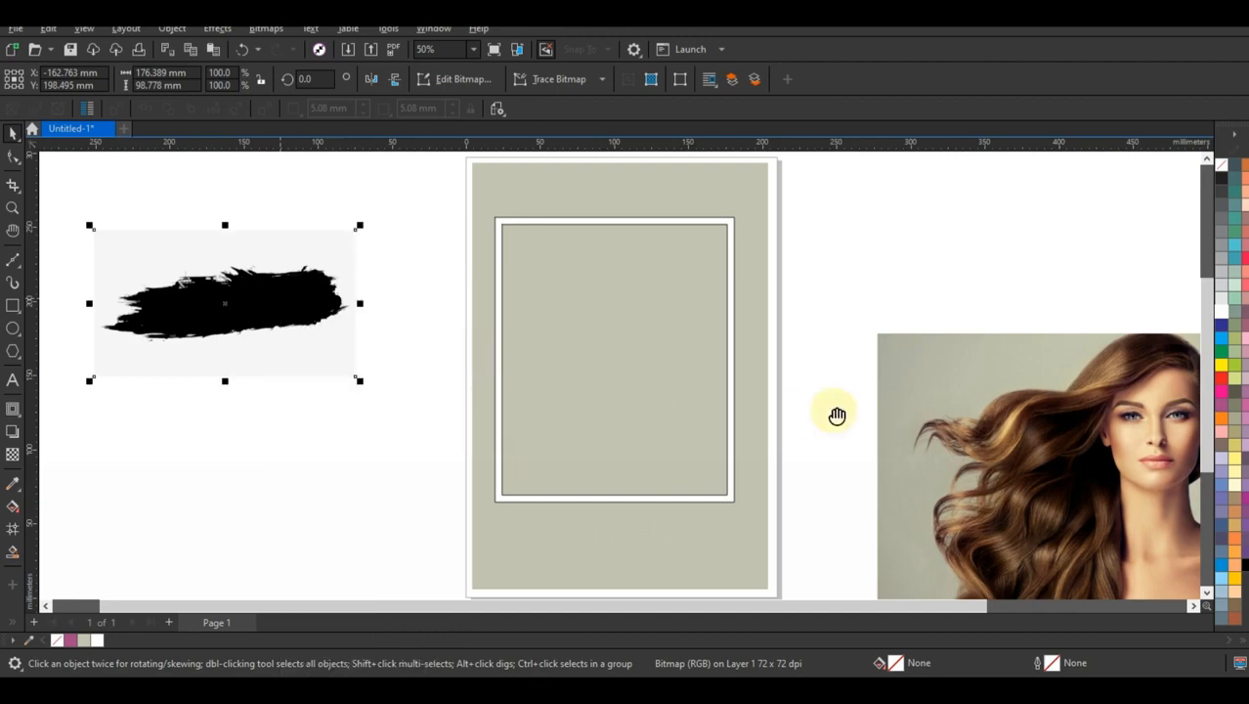
# - Bring the traced brush stroke in front of all objects and move it onto the page over the white frame
pyautogui.moveTo(253, 449); pyautogui.dragTo(441, 378)
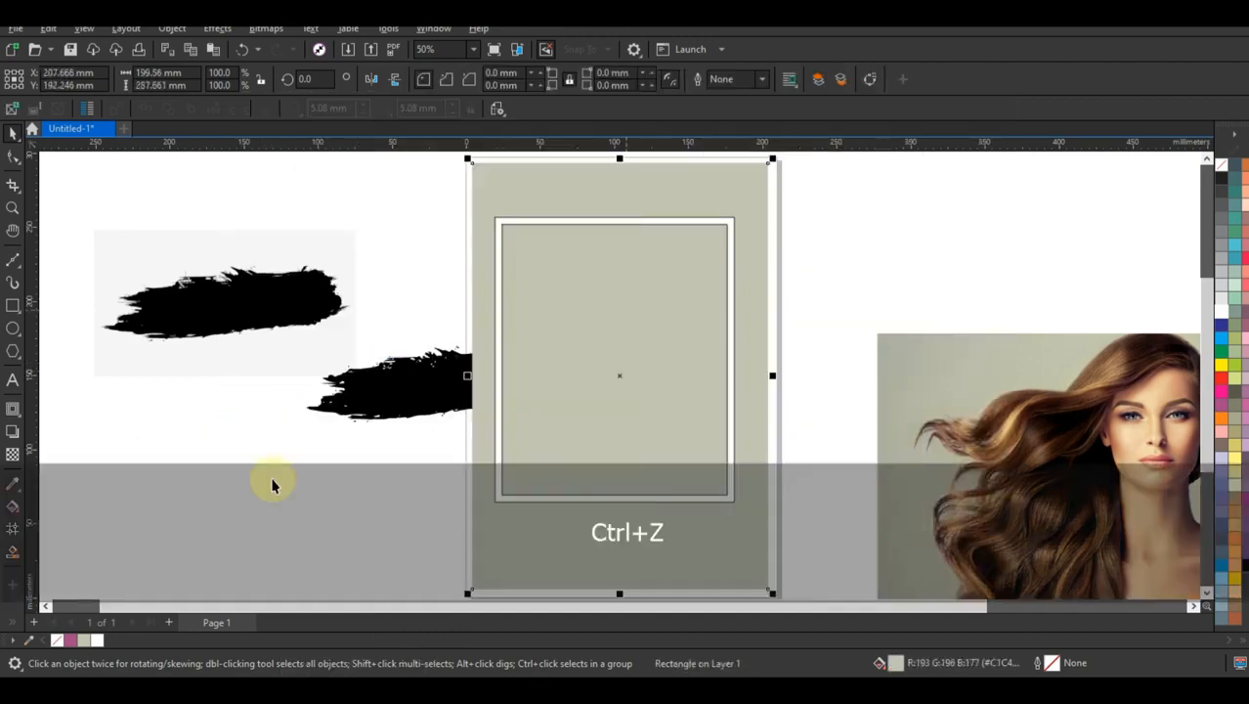
pyautogui.hotkey('ctrl', 'z')
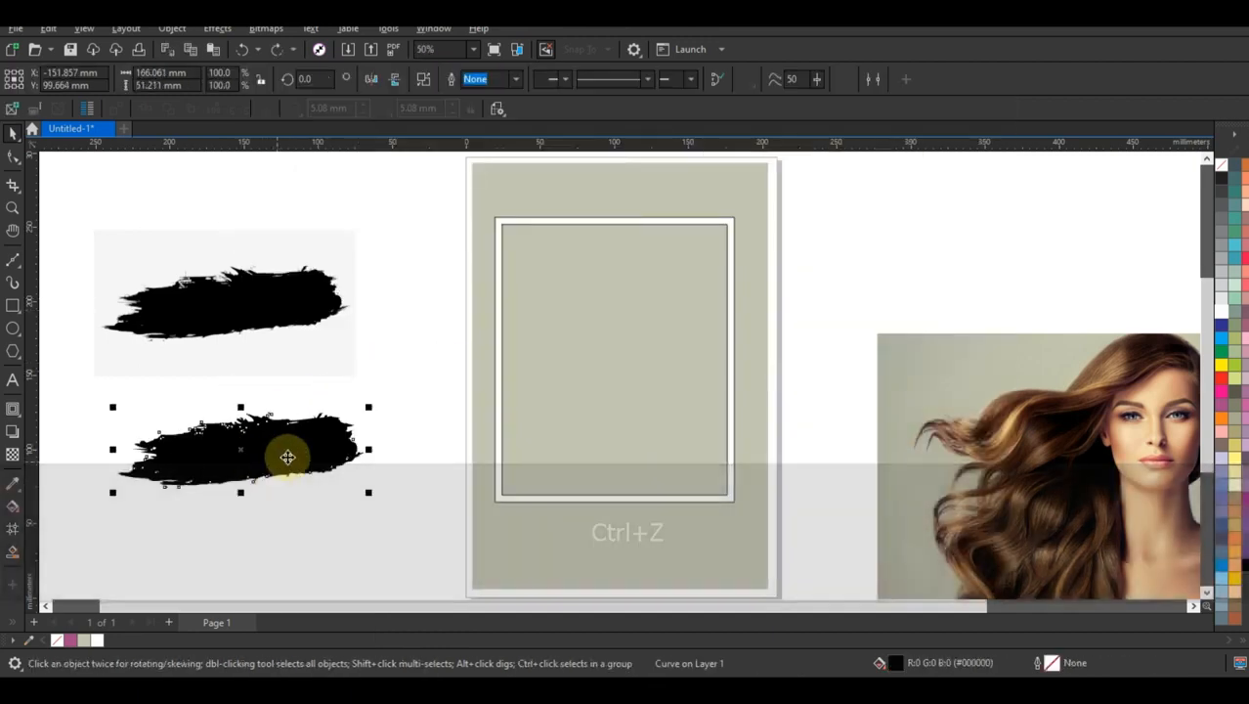
pyautogui.hotkey('shift', 'pageup')
pyautogui.moveTo(244, 451)
pyautogui.mouseDown()
pyautogui.moveTo(635, 318)
pyautogui.moveTo(640, 301)
pyautogui.mouseUp()
# - Rotate the traced brush stroke into a diagonal, then reposition and resize it across the upper part of the frame
pyautogui.click(640, 301)
pyautogui.moveTo(770, 347); pyautogui.dragTo(626, 268)
pyautogui.moveTo(688, 306); pyautogui.dragTo(702, 273)
pyautogui.moveTo(767, 352); pyautogui.dragTo(761, 347)
# - Place overlapping copies of the diagonal brush stroke to cover the upper and middle part of the frame
pyautogui.moveTo(692, 303)
pyautogui.mouseDown()
pyautogui.moveTo(700, 295)
pyautogui.moveTo(643, 368)
pyautogui.mouseUp()
pyautogui.rightClick(673, 320)
pyautogui.rightClick(662, 332)
pyautogui.click(370, 79)
pyautogui.hotkey('ctrl', 'z')
pyautogui.rightClick(644, 366)
pyautogui.moveTo(722, 416); pyautogui.dragTo(677, 377)
pyautogui.rightClick(677, 377)
pyautogui.moveTo(629, 335)
pyautogui.mouseDown()
pyautogui.moveTo(636, 376)
pyautogui.moveTo(598, 338)
pyautogui.mouseUp()
pyautogui.rightClick(598, 338)
pyautogui.moveTo(585, 329)
pyautogui.mouseDown()
pyautogui.moveTo(575, 365)
pyautogui.moveTo(591, 398)
pyautogui.moveTo(657, 450)
pyautogui.moveTo(624, 410)
pyautogui.moveTo(611, 457)
pyautogui.moveTo(588, 464)
pyautogui.moveTo(576, 410)
pyautogui.moveTo(560, 470)
pyautogui.mouseUp()
pyautogui.rightClick(575, 366)
pyautogui.rightClick(596, 394)
pyautogui.rightClick(657, 450)
# - Mirror the brush stroke horizontally and vertically and place overlapping copies over the lower and left part of the frame
pyautogui.click(370, 79)
pyautogui.click(394, 79)
pyautogui.rightClick(608, 437)
pyautogui.rightClick(611, 458)
pyautogui.rightClick(588, 464)
pyautogui.rightClick(575, 409)
pyautogui.rightClick(560, 470)
# - Scale the brush stroke and place further copies to extend the black shape toward the page's lower left
pyautogui.keyDown('shift'); pyautogui.moveTo(627, 526); pyautogui.dragTo(604, 504); pyautogui.keyUp('shift')
pyautogui.rightClick(604, 505)
pyautogui.rightClick(530, 492)
pyautogui.moveTo(538, 471)
pyautogui.mouseDown()
pyautogui.moveTo(530, 492)
pyautogui.moveTo(583, 510)
pyautogui.mouseUp()
pyautogui.rightClick(582, 510)
pyautogui.rightClick(553, 550)
pyautogui.click(444, 354)
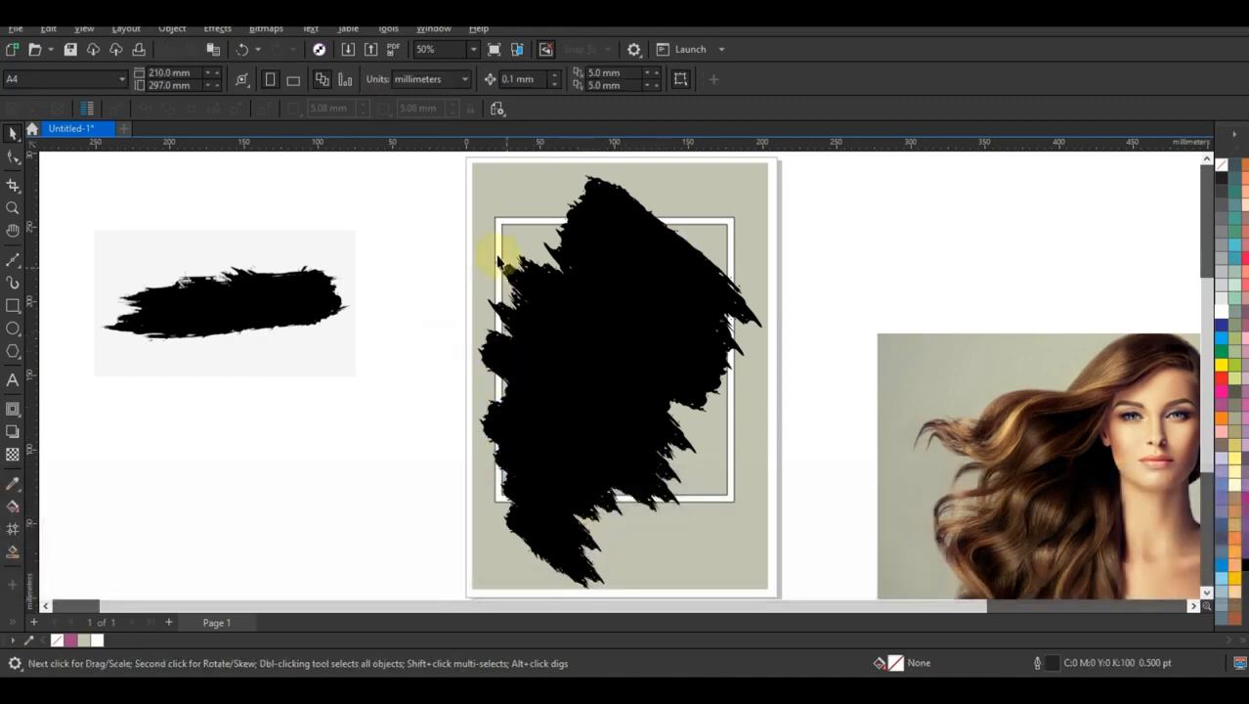
# - Select all the brush strokes on the page without the background and frame, and weld them into one shape
pyautogui.moveTo(713, 233); pyautogui.dragTo(788, 570)
pyautogui.keyDown('shift'); pyautogui.click(731, 188); pyautogui.keyUp('shift')
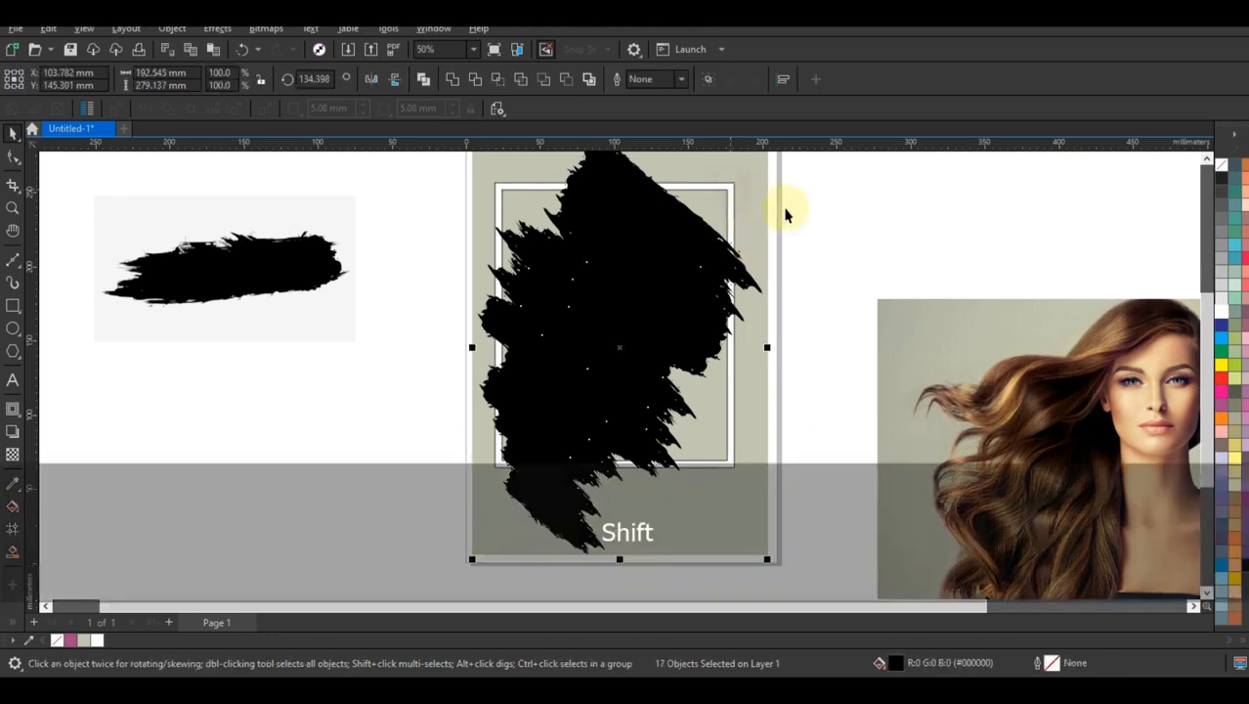
pyautogui.click(456, 82)
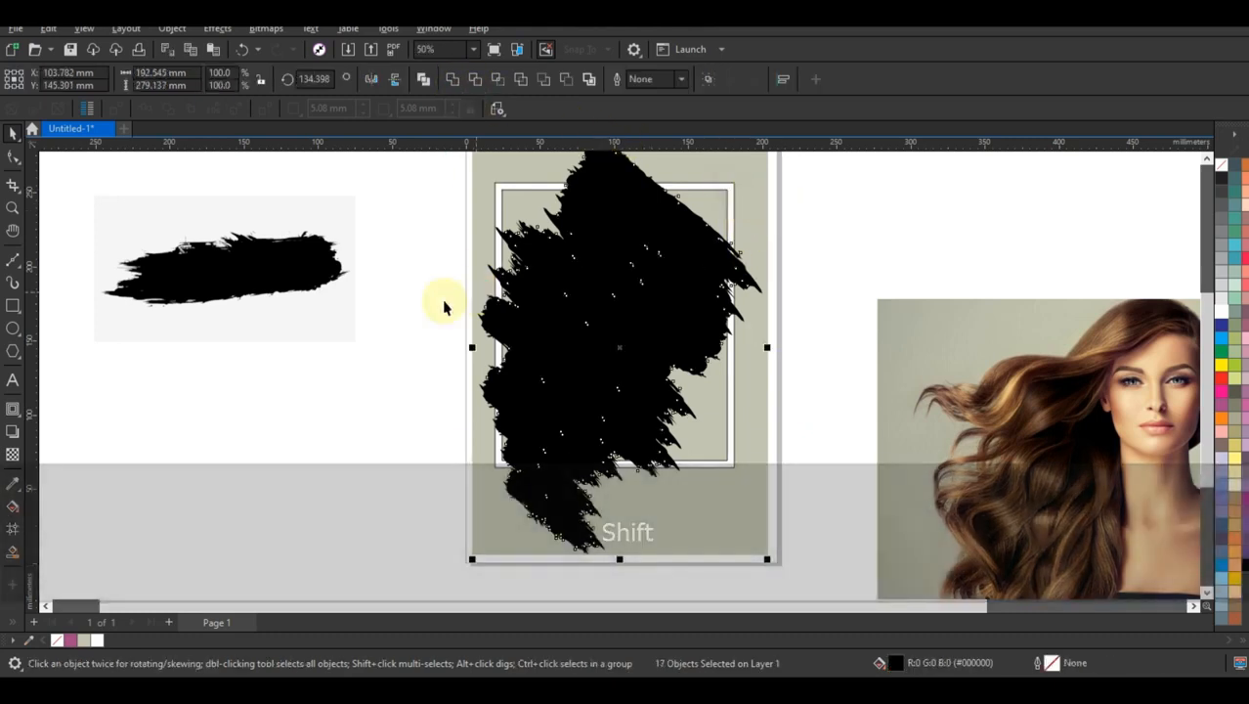
pyautogui.click(601, 337)
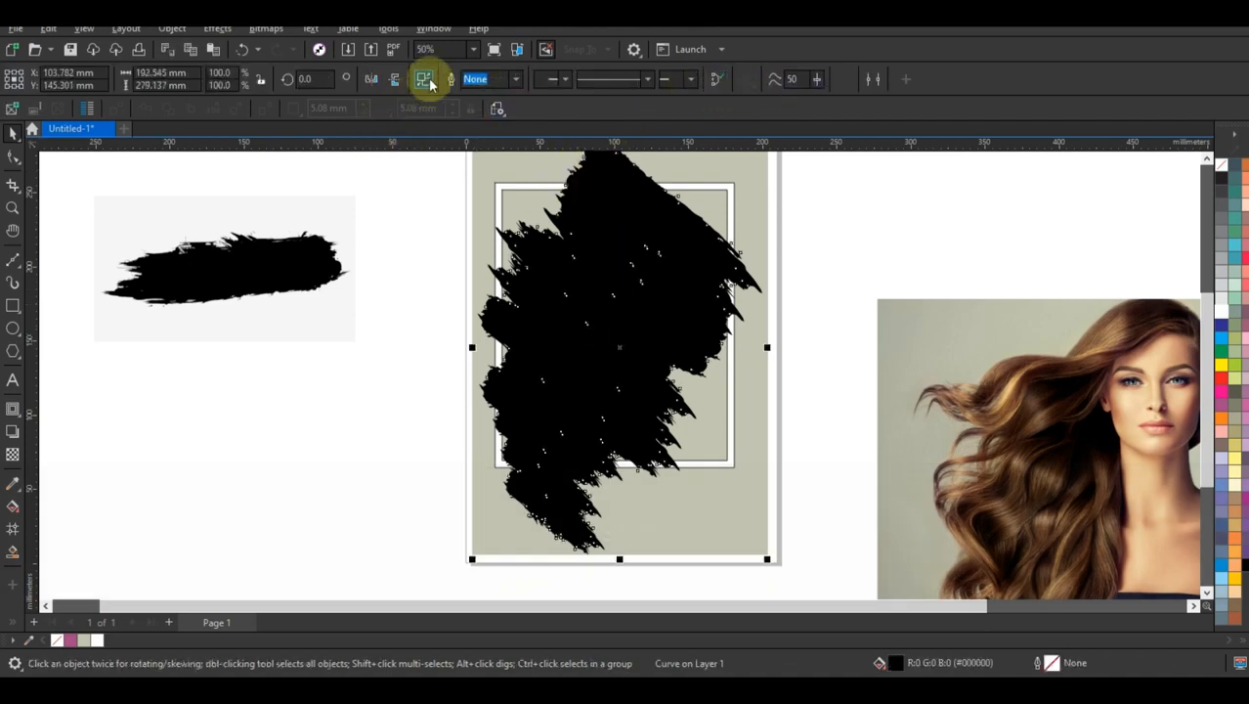
# - Break the welded brush shape apart and weld all its pieces together again
pyautogui.click(427, 86)
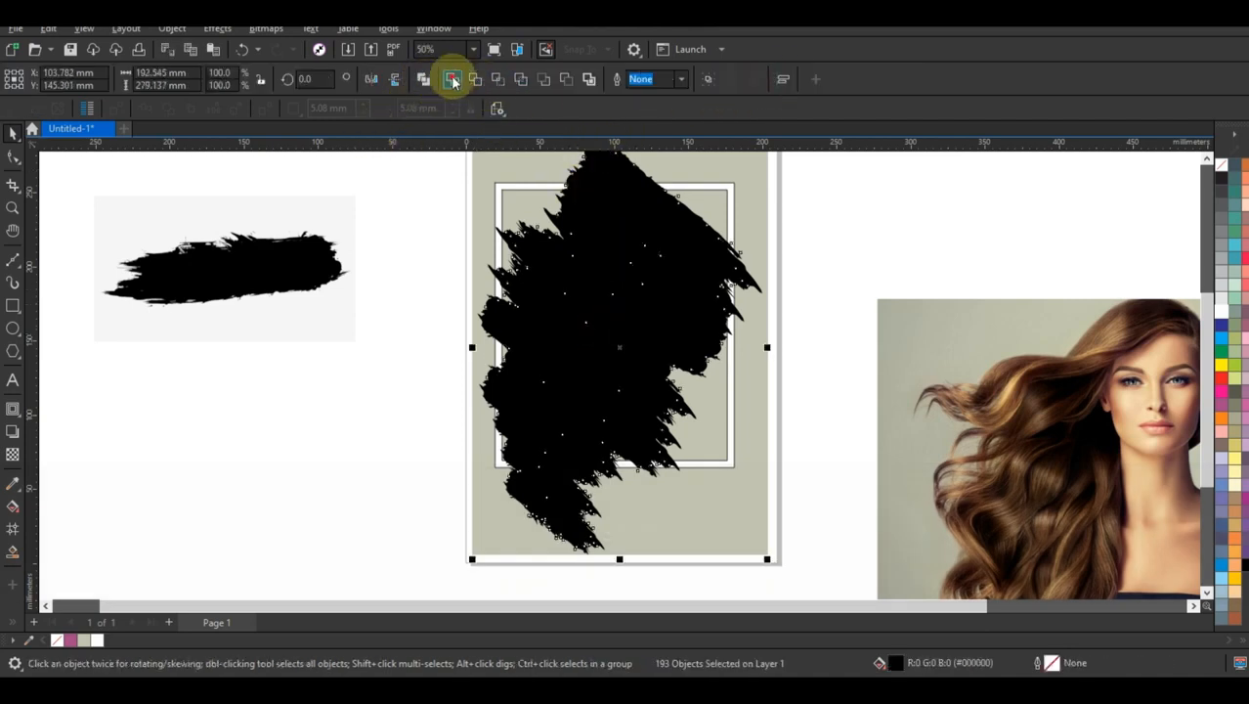
pyautogui.click(451, 79)
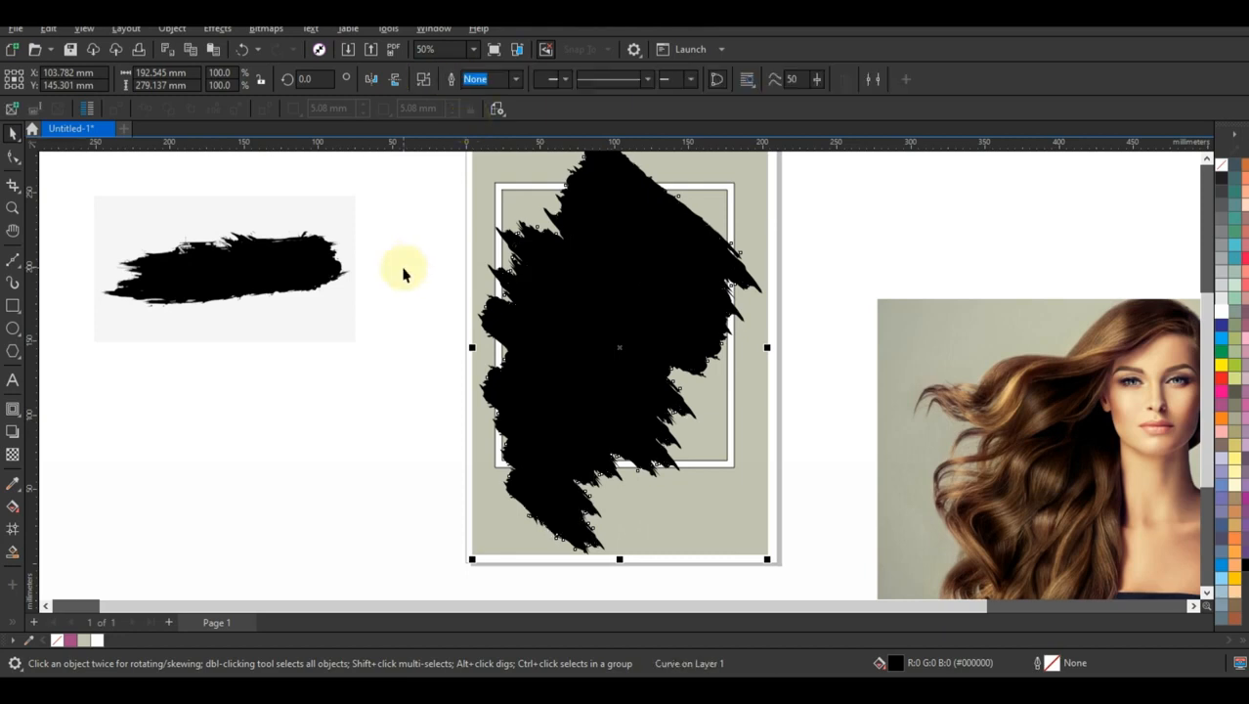
pyautogui.press('Escape')
pyautogui.scroll(-2, 787, 420)
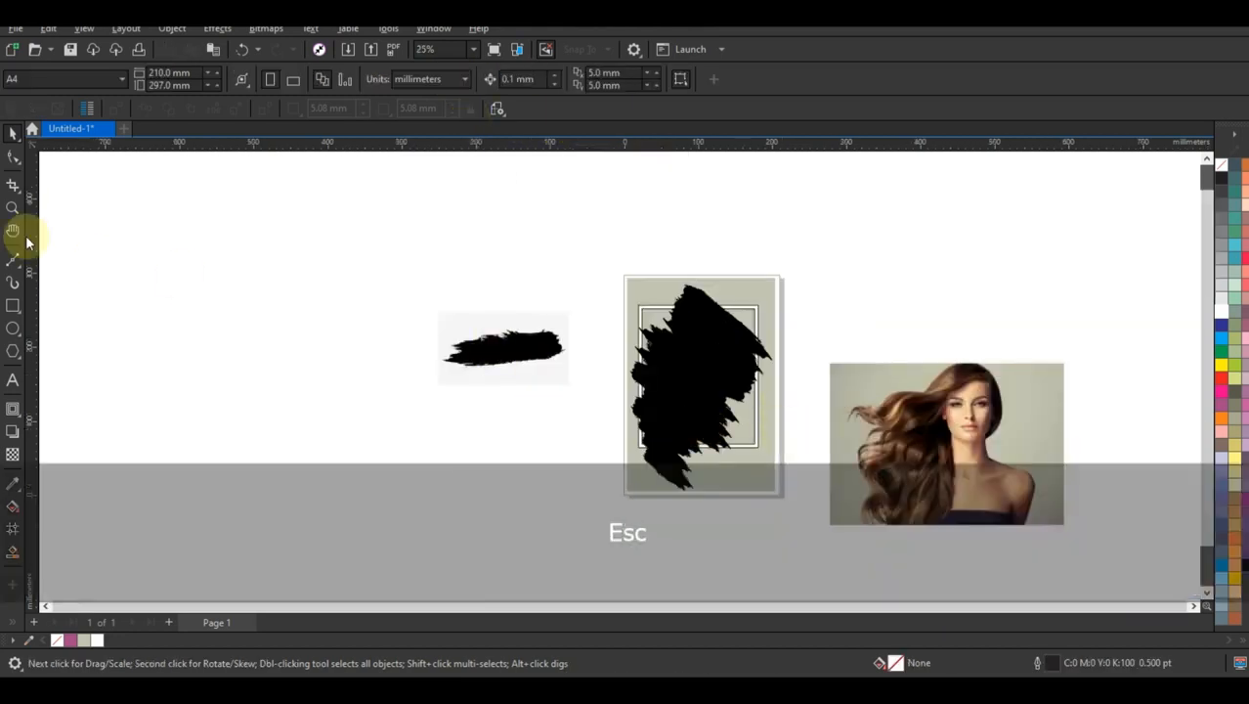
pyautogui.click(12, 207)
pyautogui.moveTo(576, 262); pyautogui.dragTo(951, 502)
pyautogui.click(951, 502)
pyautogui.rightClick(790, 412)
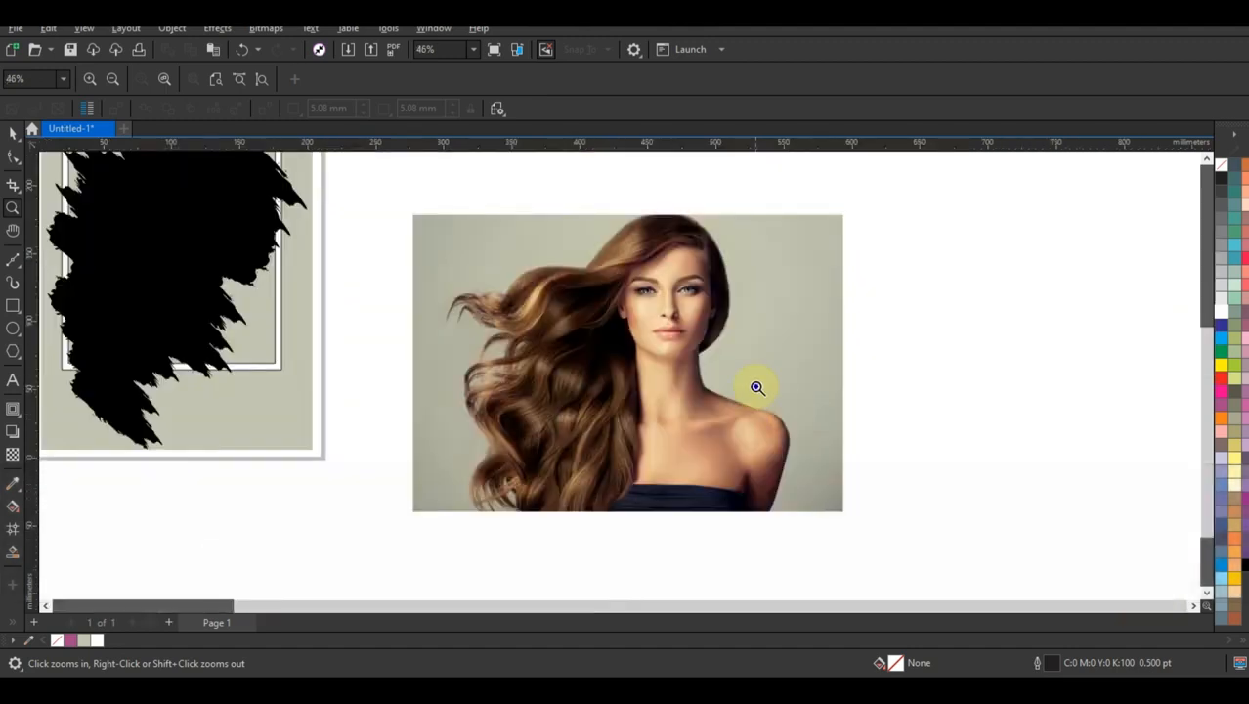
pyautogui.rightClick(755, 387)
pyautogui.moveTo(310, 199); pyautogui.dragTo(570, 425)
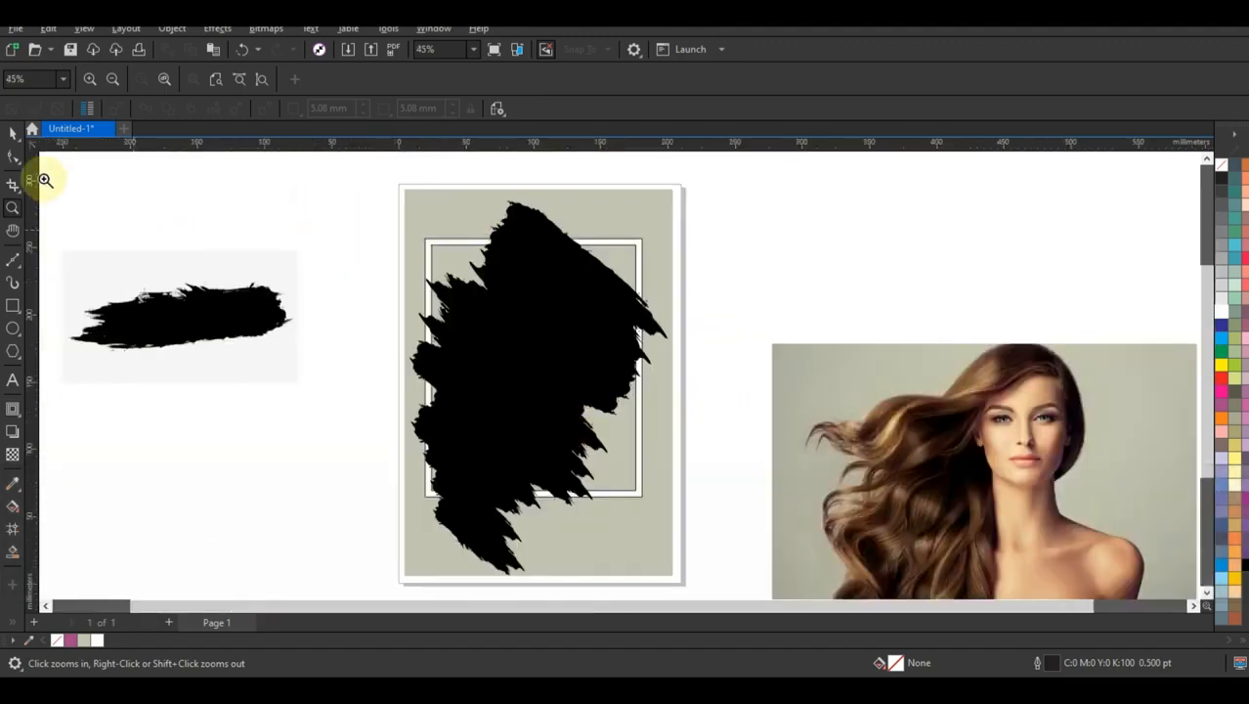
# - Scale the welded brush shape down proportionally to 96%, about 185 by 268 mm
pyautogui.click(12, 133)
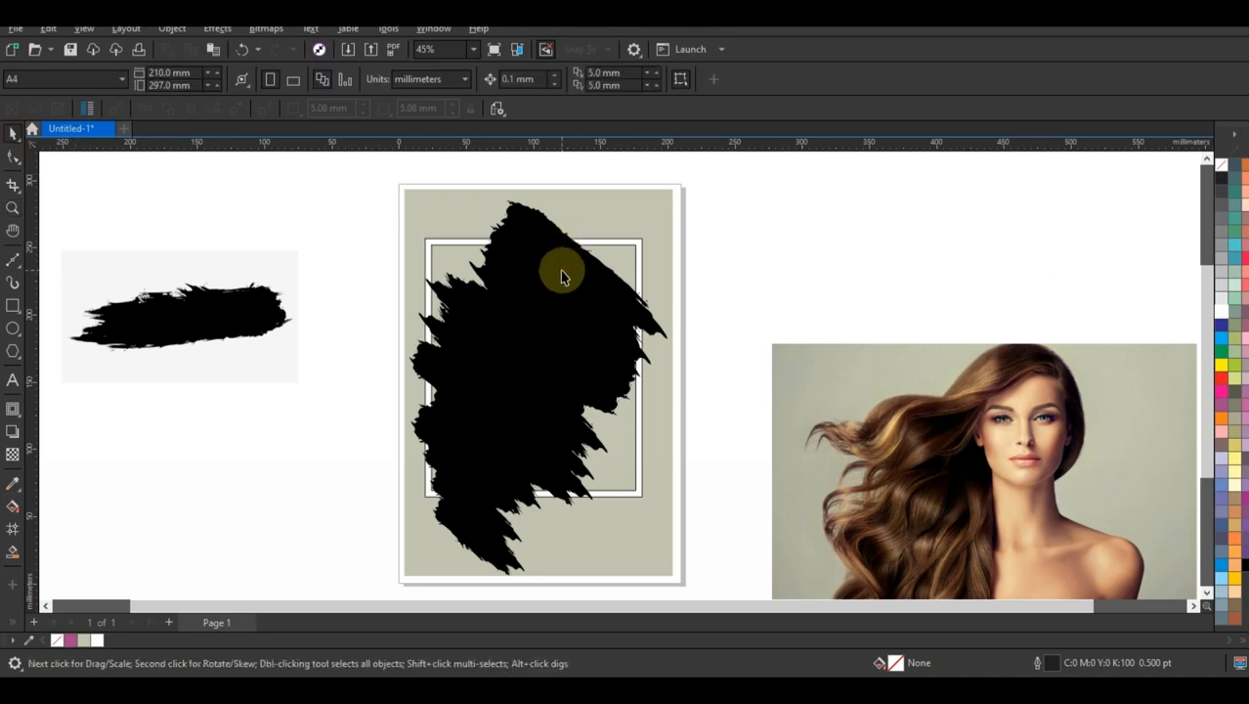
pyautogui.click(564, 274)
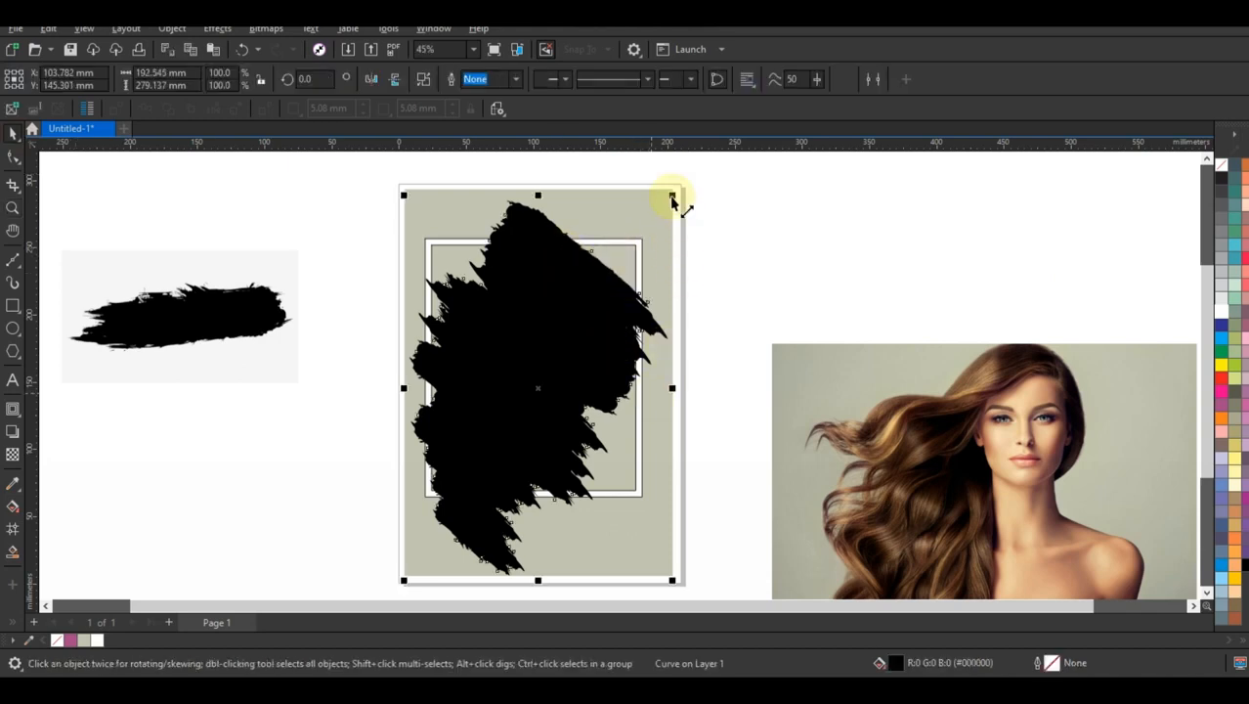
pyautogui.moveTo(672, 197); pyautogui.dragTo(577, 318)
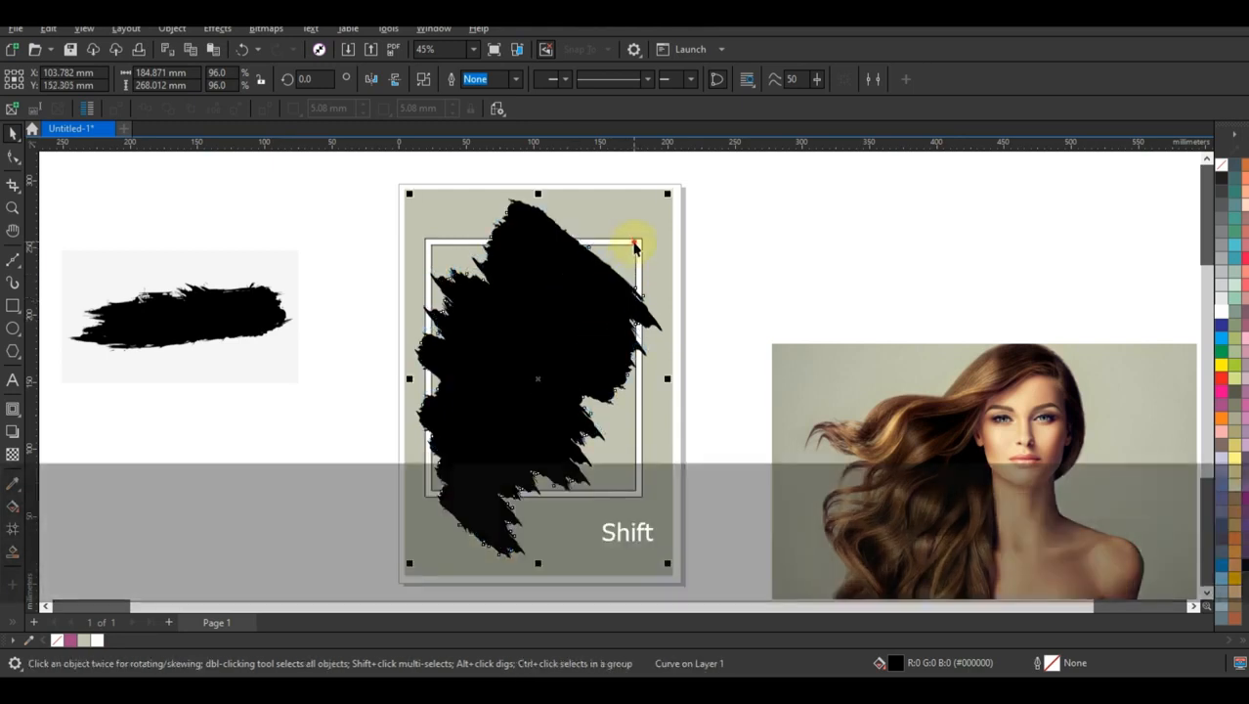
# - Trim the white frame with the brush shape and delete the separated piece at the frame's upper-right corner
pyautogui.keyDown('shift'); pyautogui.click(589, 183); pyautogui.keyUp('shift')
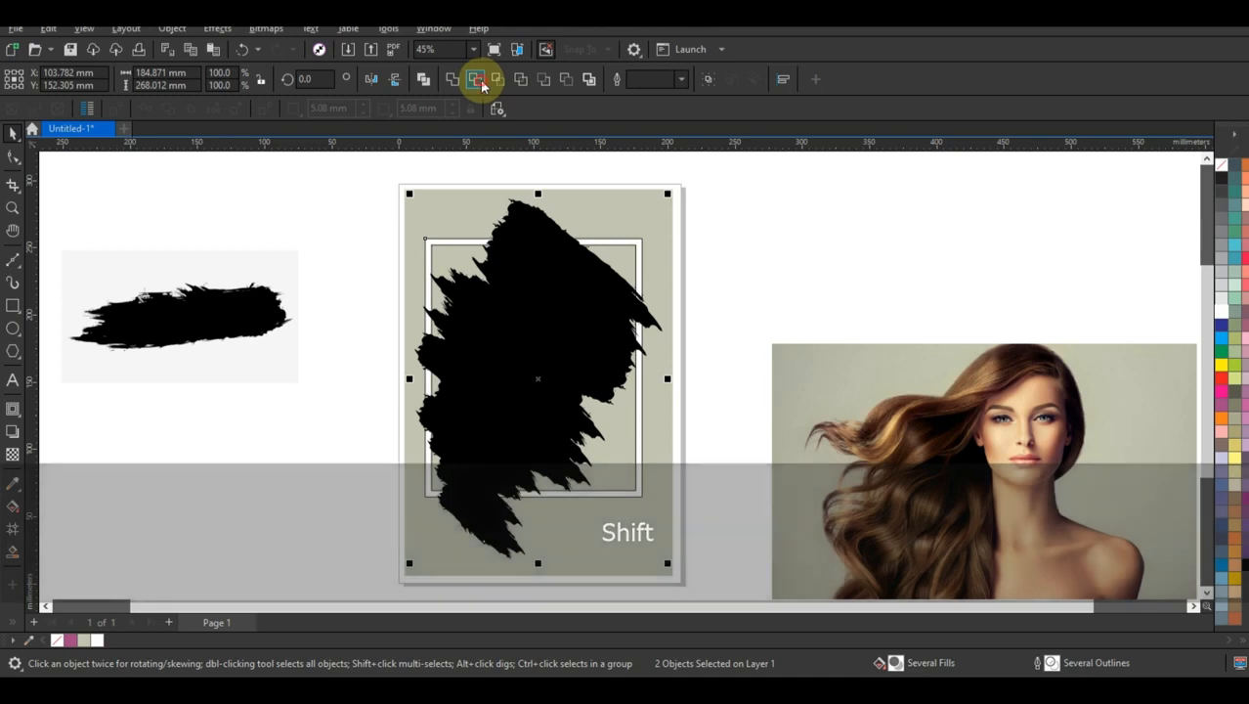
pyautogui.click(643, 245)
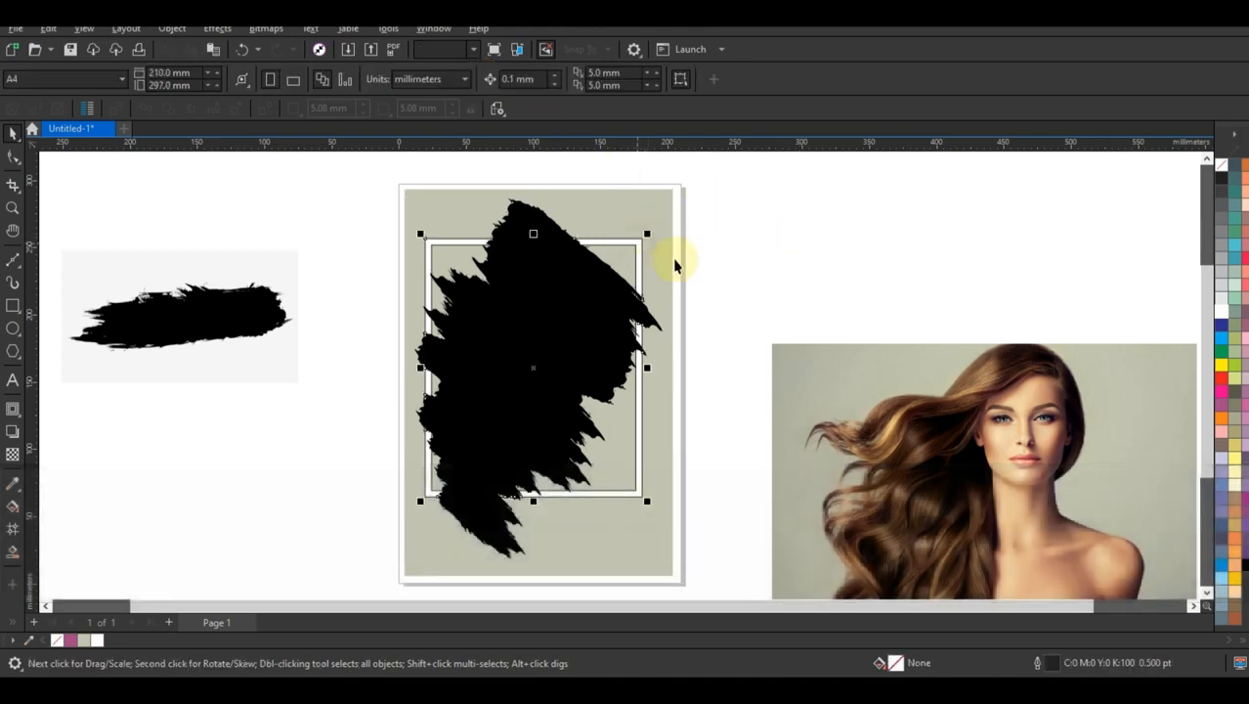
pyautogui.click(777, 240)
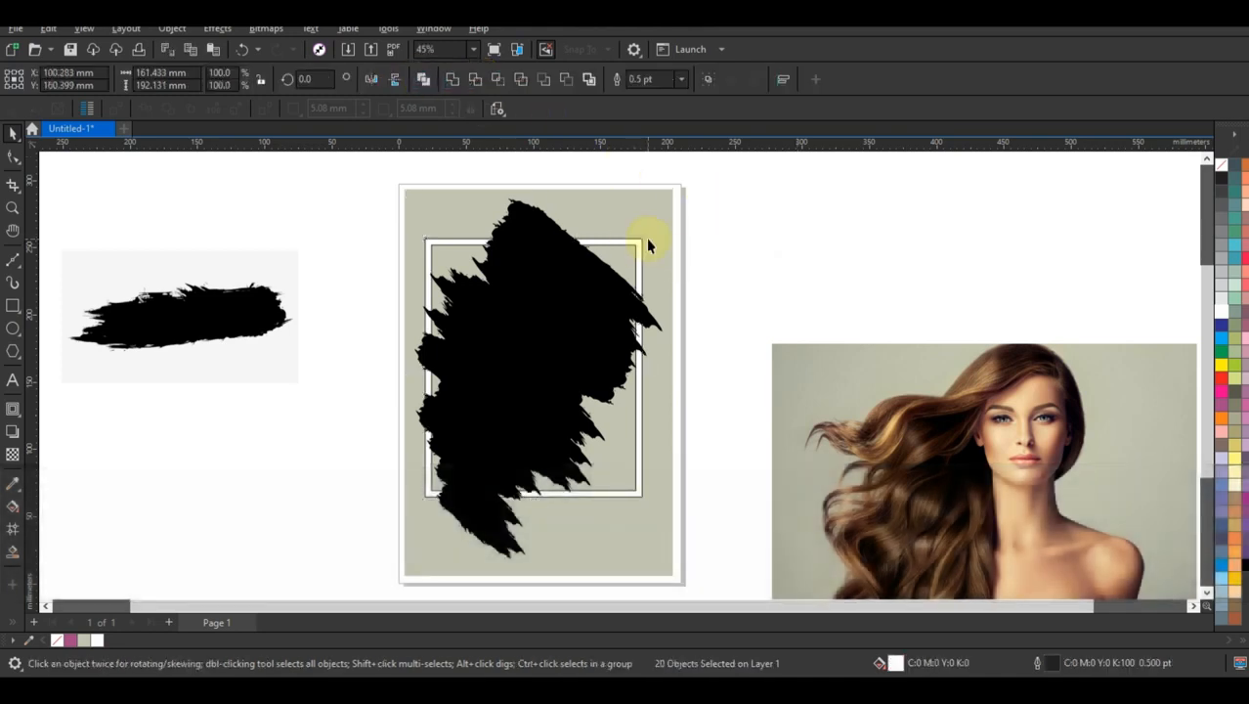
pyautogui.press('Delete')
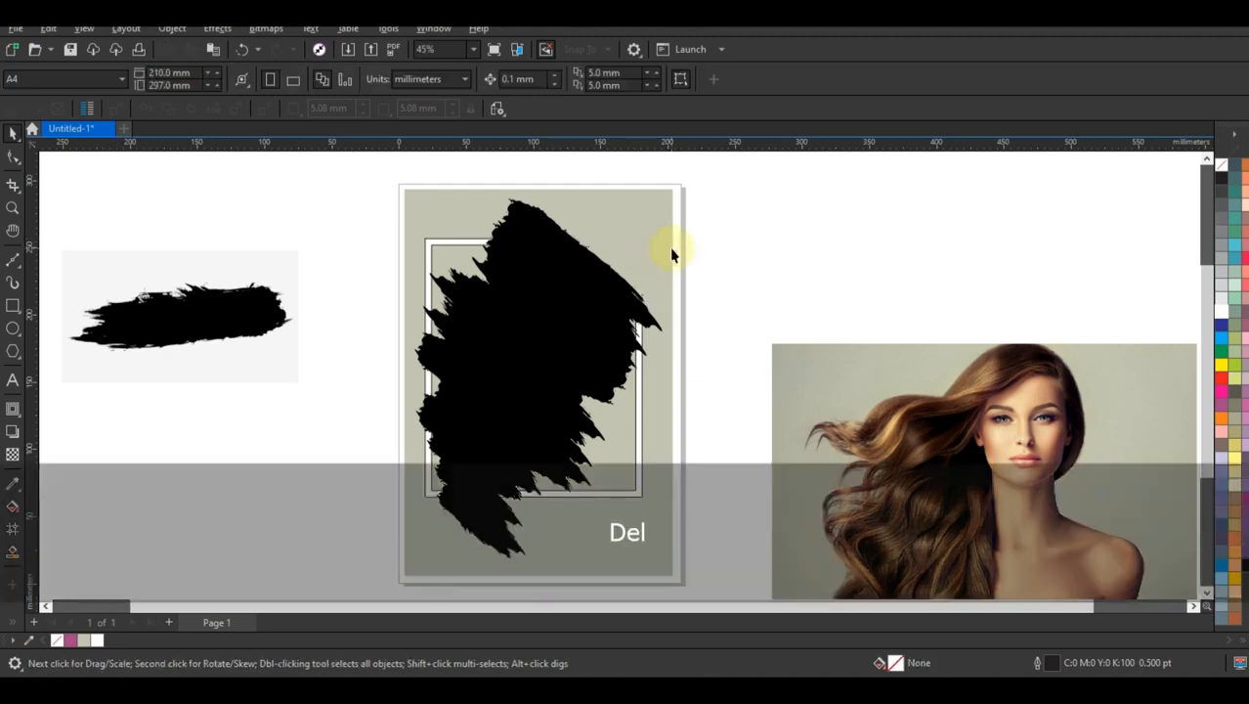
# - PowerClip the woman's photo inside the black brush shape
pyautogui.press('F3')
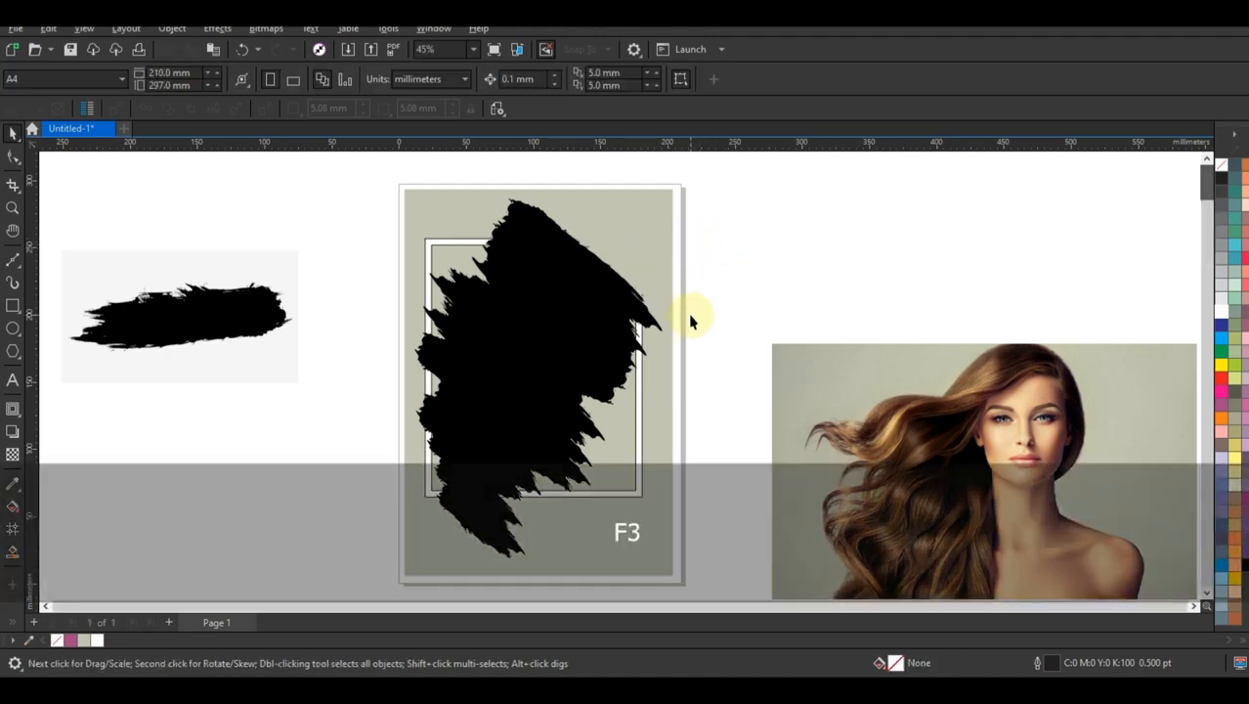
pyautogui.press('Escape')
pyautogui.moveTo(364, 220)
pyautogui.mouseDown()
pyautogui.moveTo(614, 377)
pyautogui.moveTo(833, 471)
pyautogui.moveTo(926, 488)
pyautogui.moveTo(912, 469)
pyautogui.mouseUp()
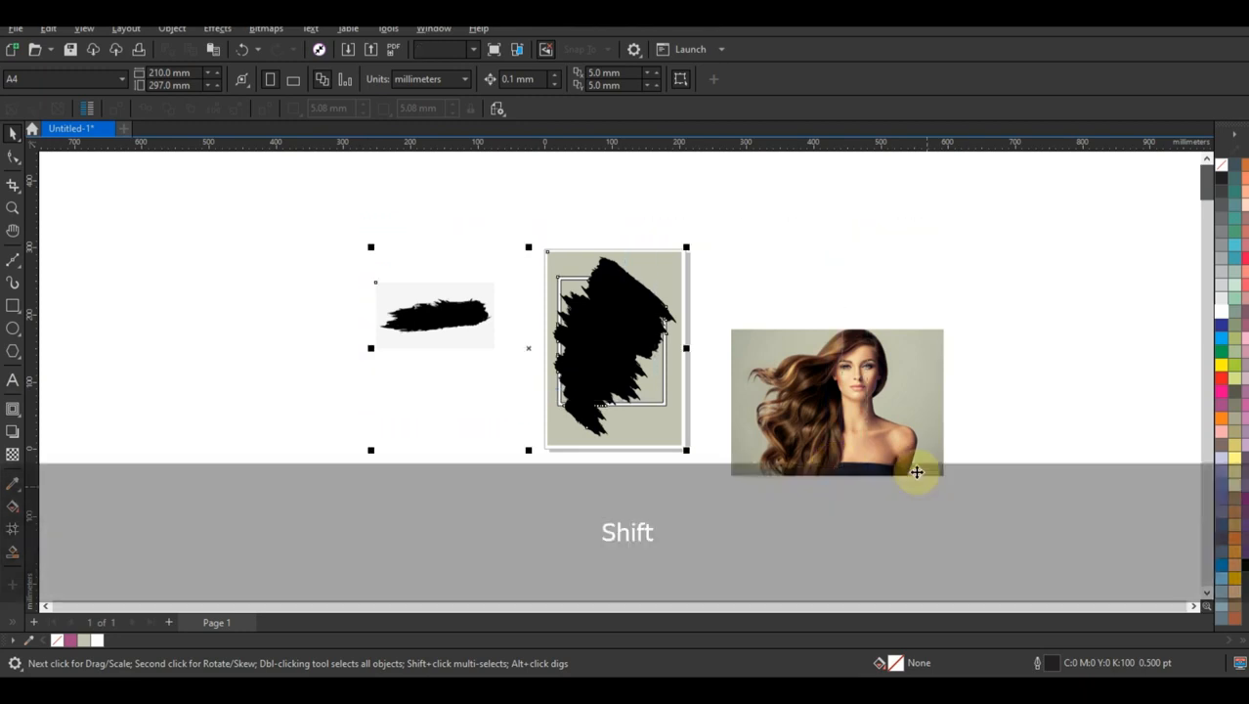
pyautogui.hotkey('shift', 'F2')
pyautogui.click(959, 422)
pyautogui.click(1104, 419)
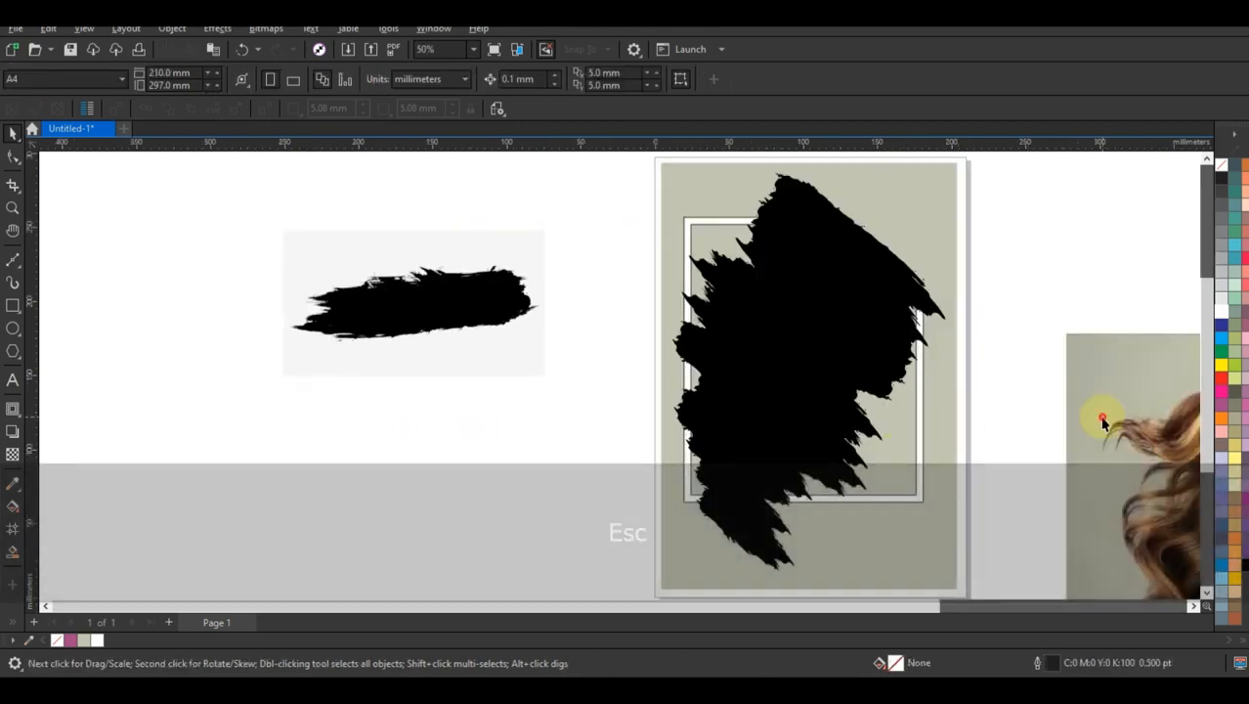
pyautogui.rightClick(1101, 417)
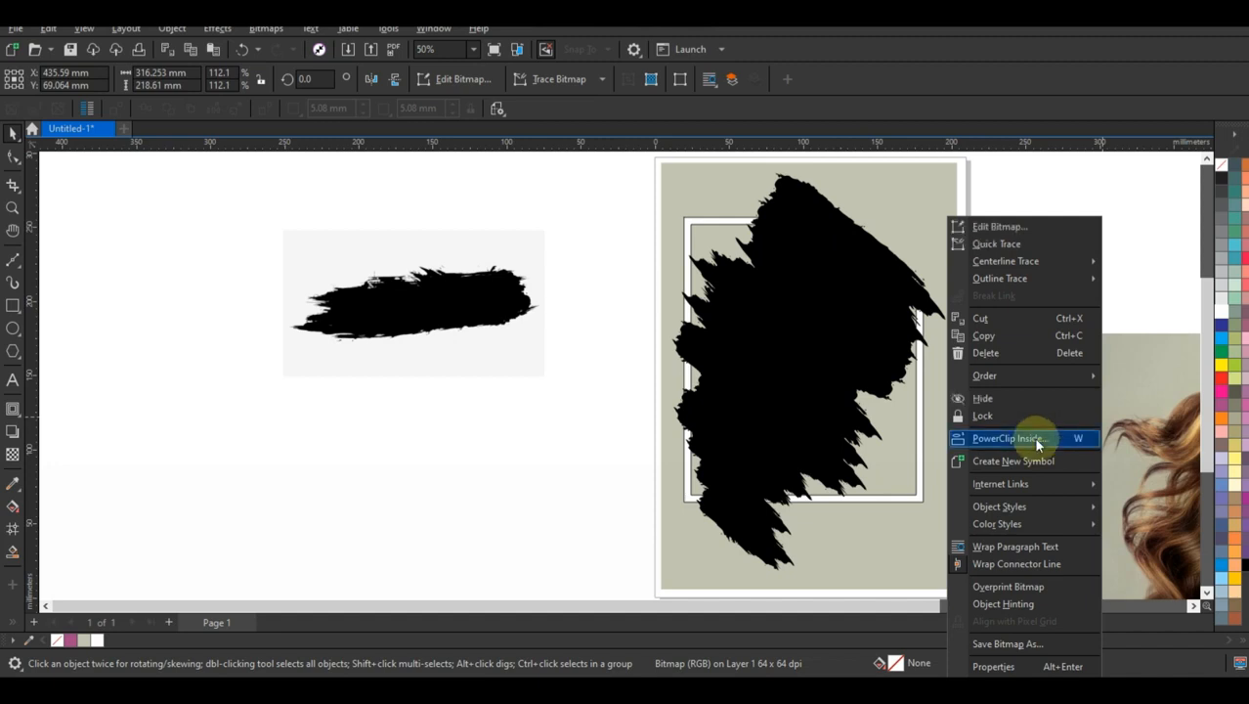
pyautogui.click(1034, 437)
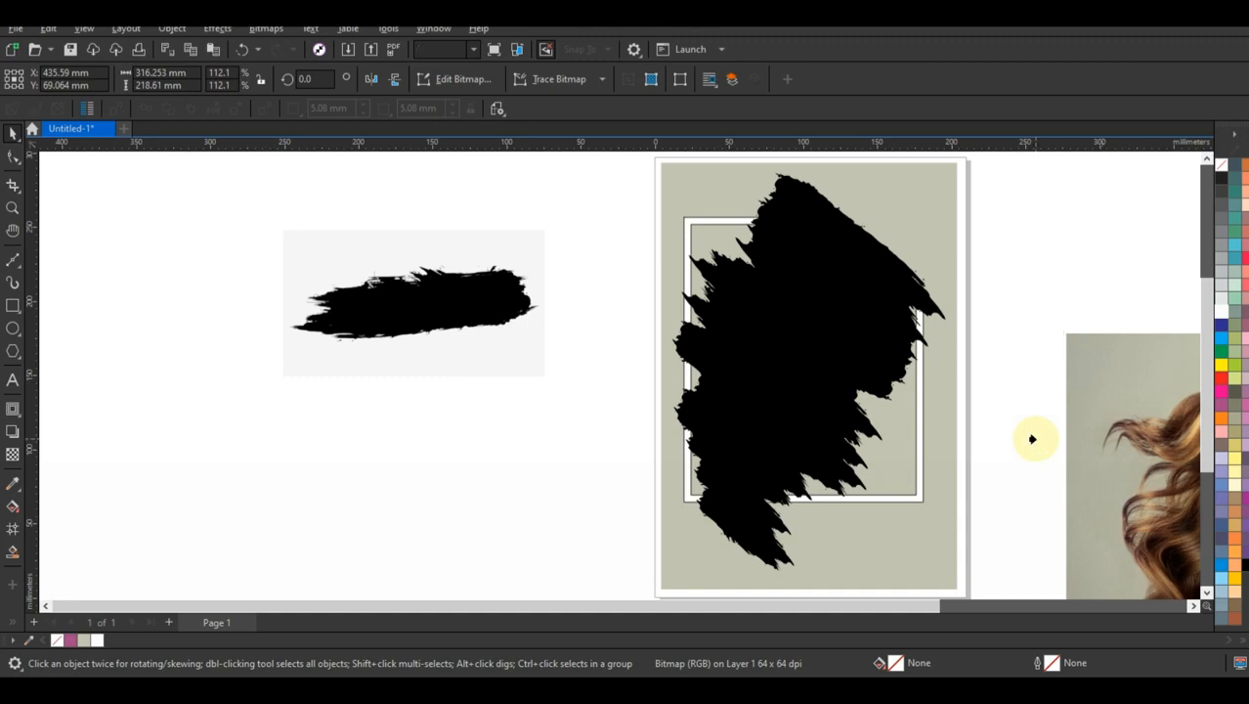
pyautogui.click(872, 340)
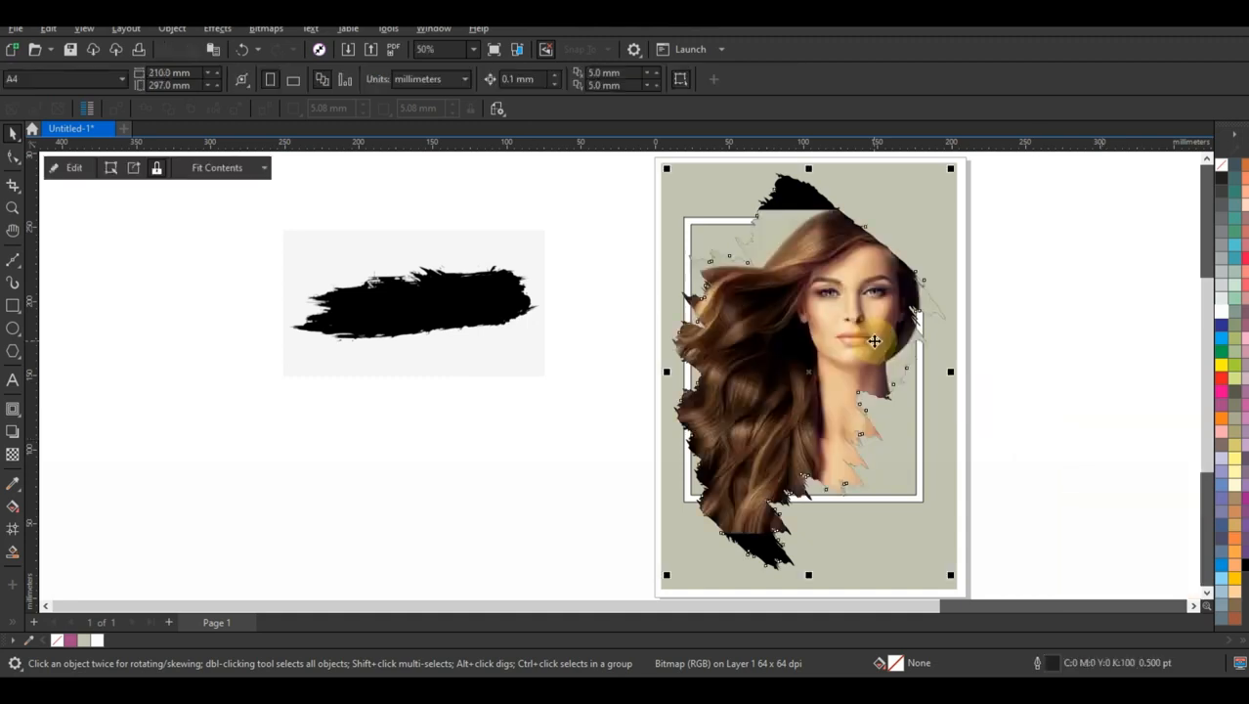
# - Edit the PowerClip contents, enlarging the photo to about 159% and positioning it to fill the whole brush shape, and finish editing
pyautogui.rightClick(873, 340)
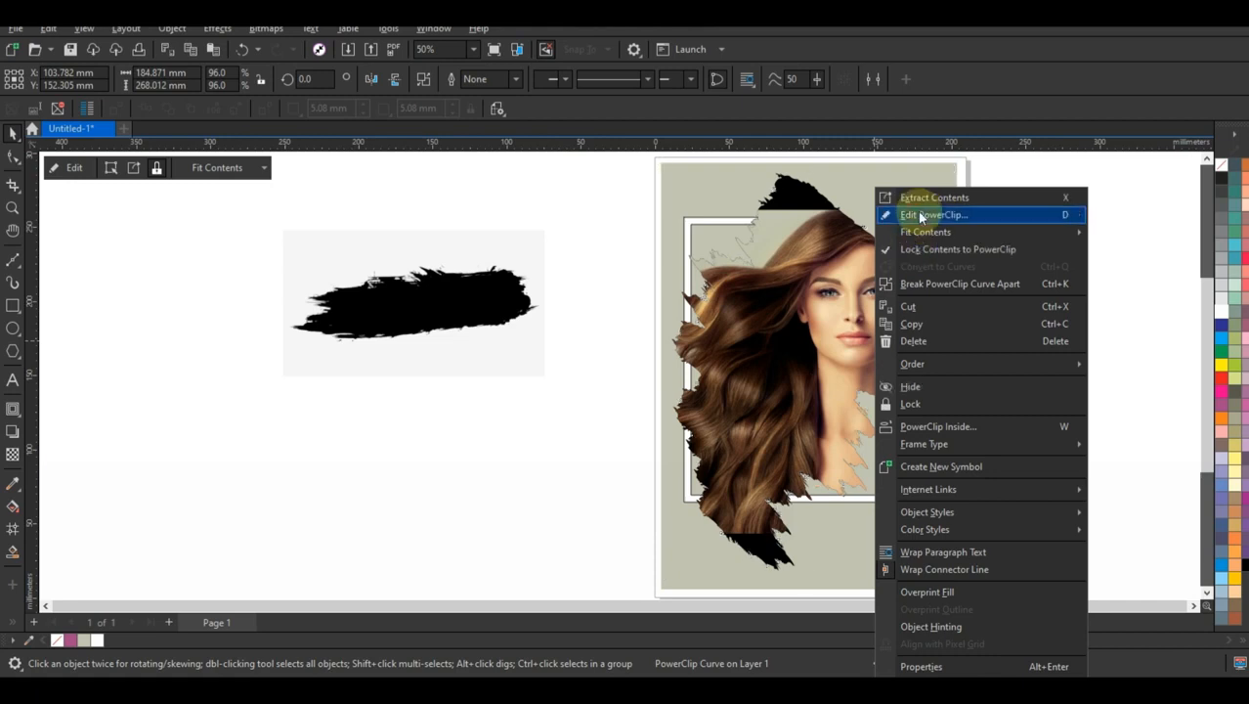
pyautogui.click(920, 216)
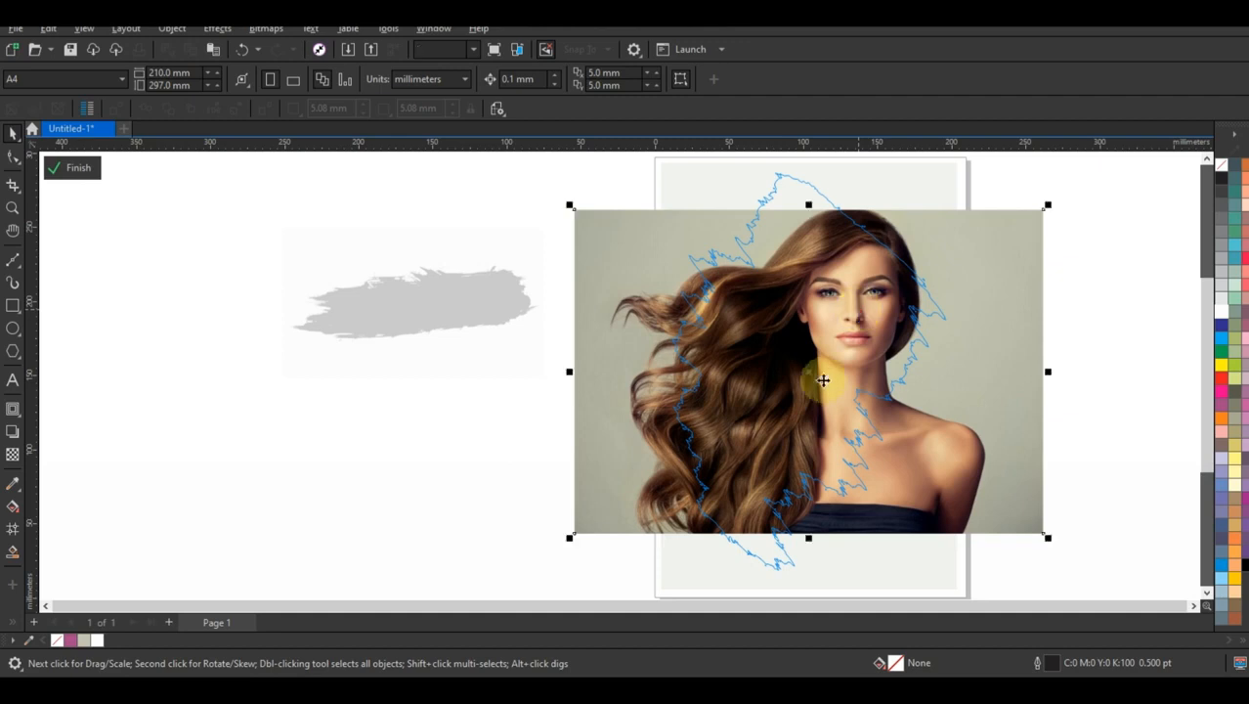
pyautogui.press('F3')
pyautogui.moveTo(669, 470); pyautogui.dragTo(718, 518)
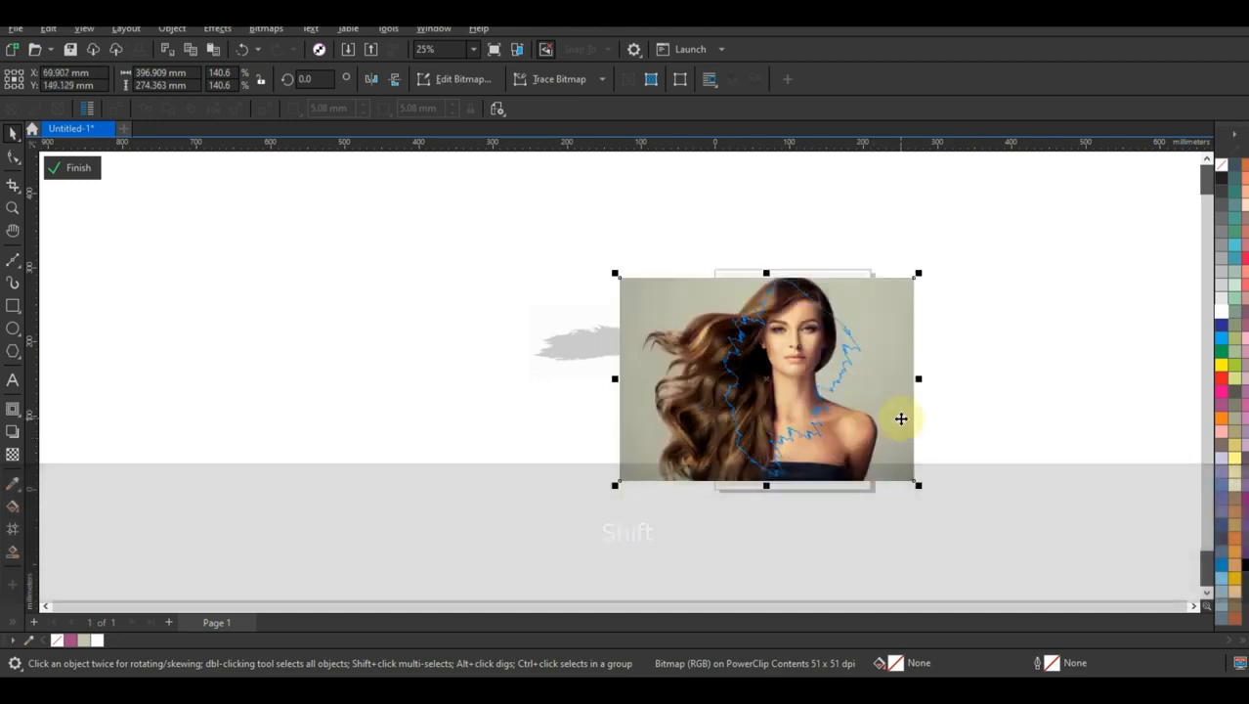
pyautogui.moveTo(900, 419); pyautogui.dragTo(909, 434)
pyautogui.moveTo(932, 293)
pyautogui.mouseDown()
pyautogui.moveTo(942, 284)
pyautogui.moveTo(906, 324)
pyautogui.moveTo(938, 279)
pyautogui.mouseUp()
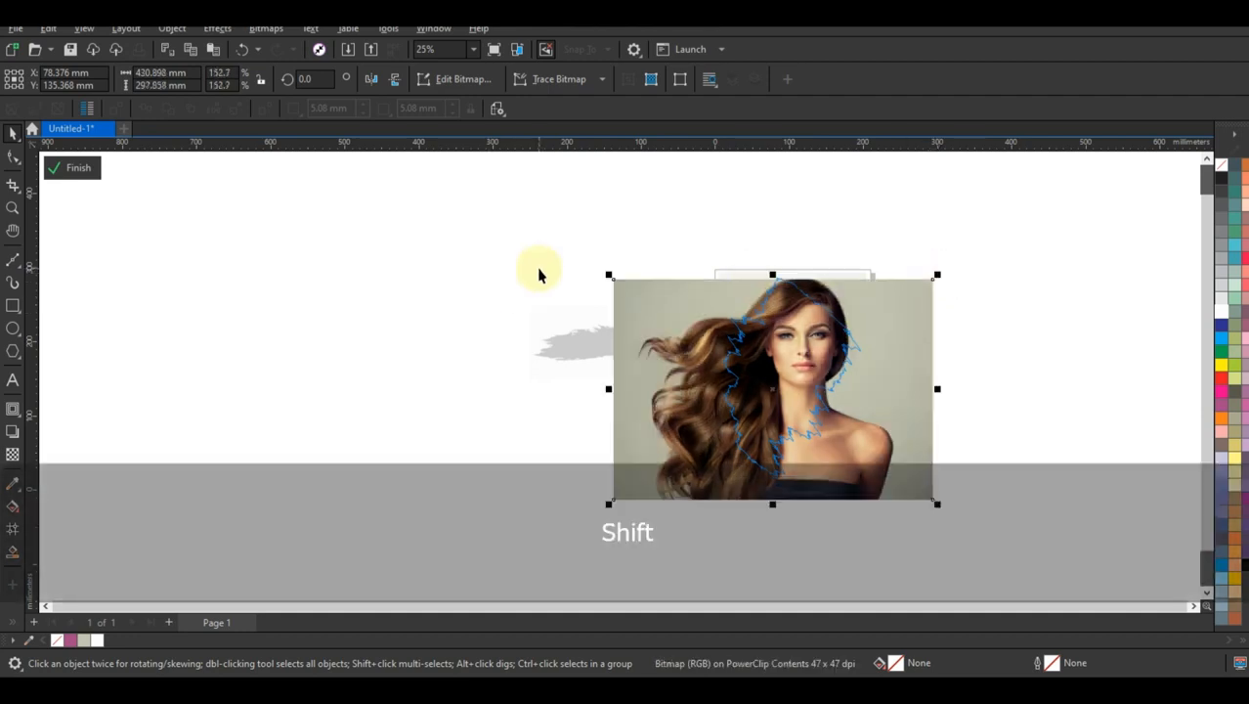
pyautogui.moveTo(608, 277); pyautogui.dragTo(603, 270)
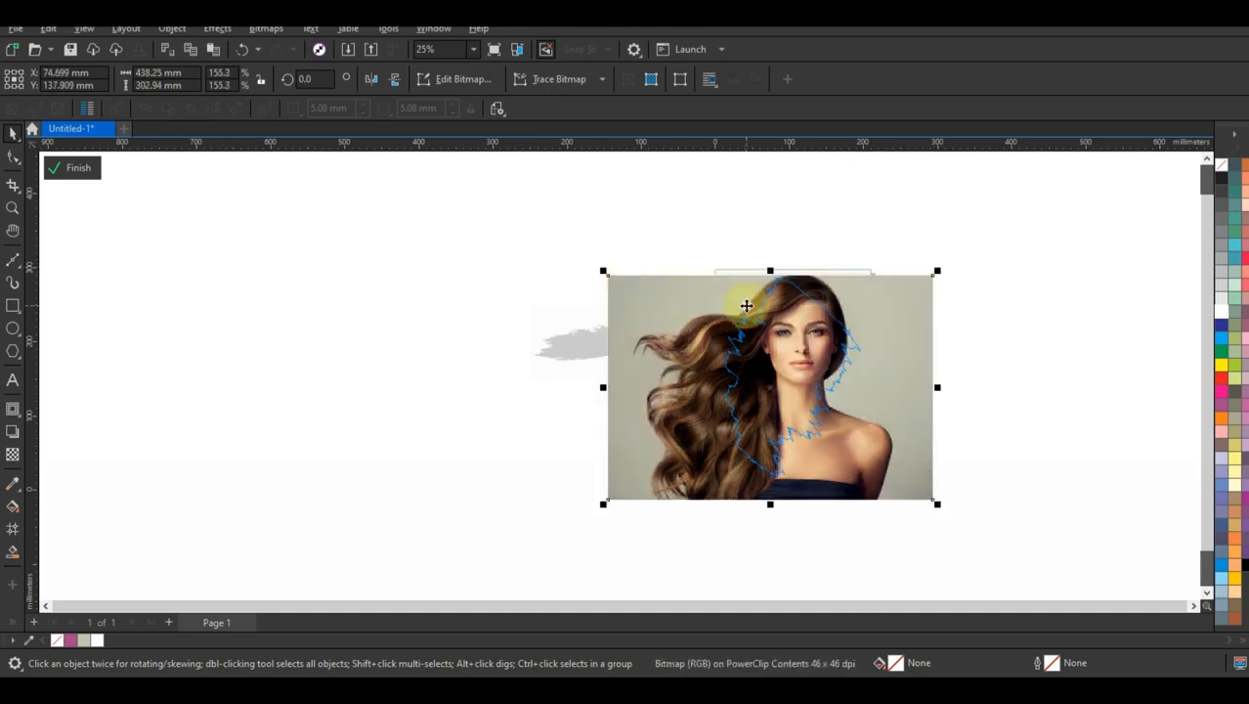
pyautogui.moveTo(940, 508); pyautogui.dragTo(947, 520)
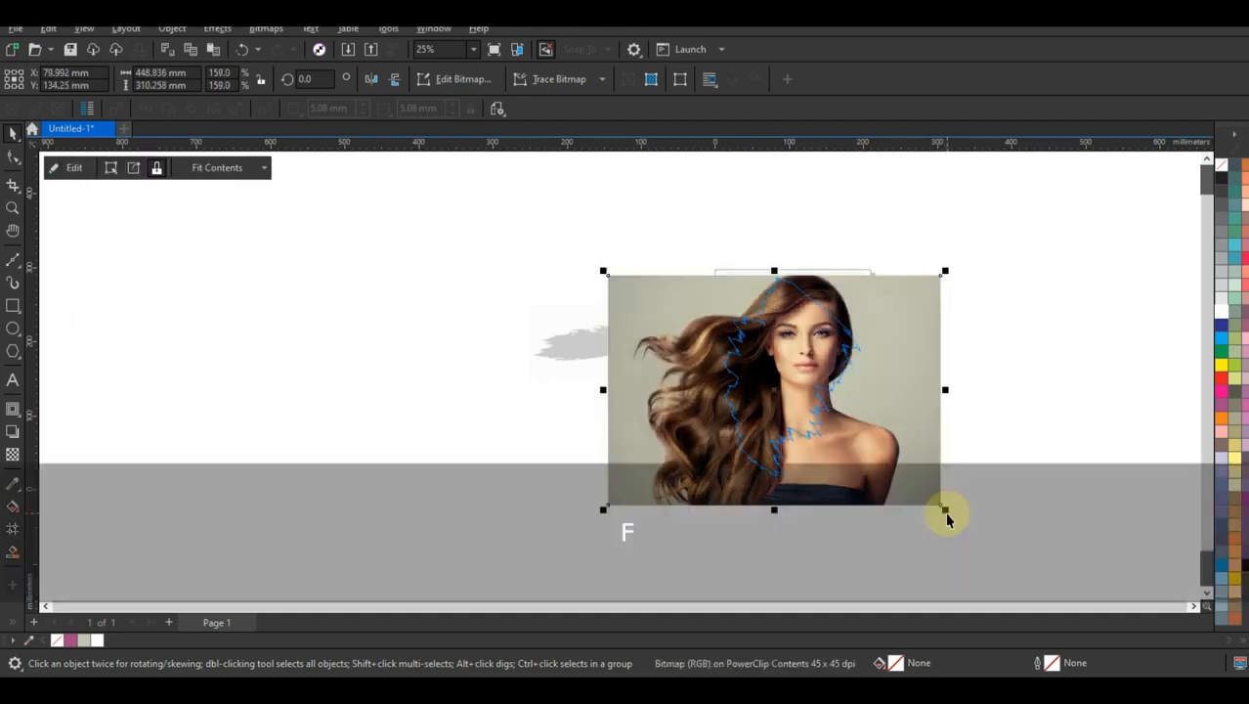
pyautogui.click(965, 496)
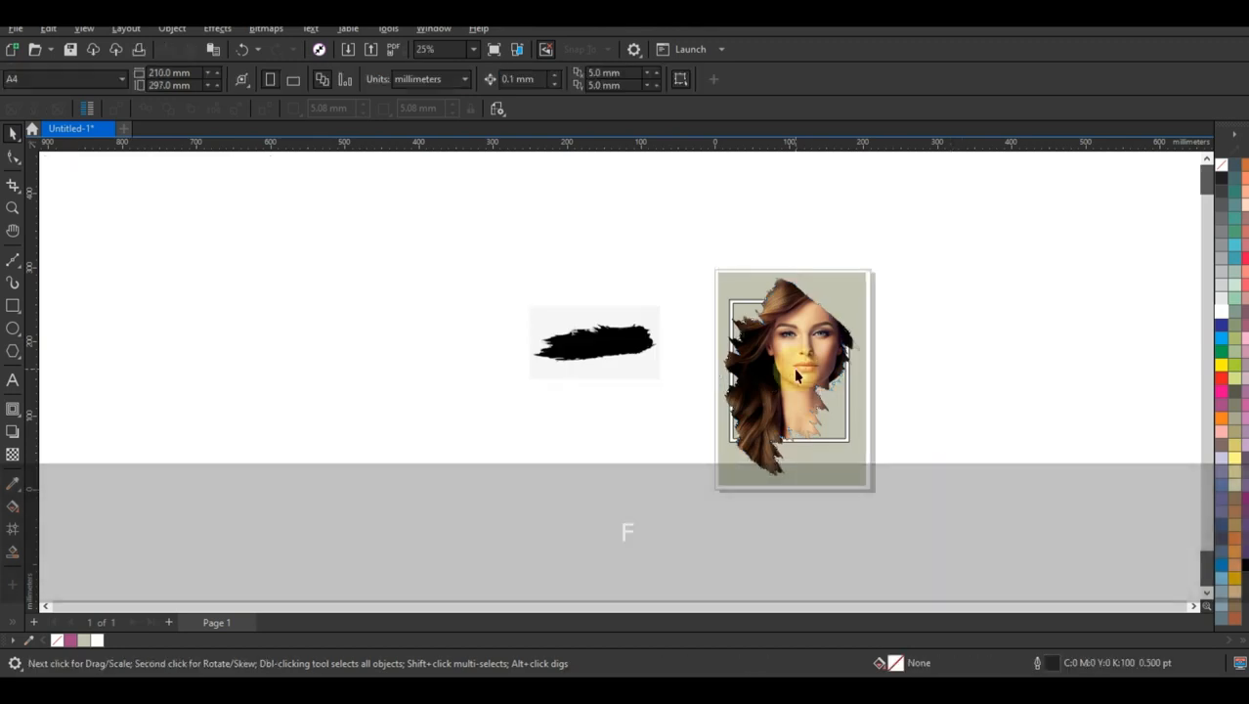
# - Set the outline colour of the photo-filled brush shape to none
pyautogui.click(797, 374)
pyautogui.rightClick(1219, 165)
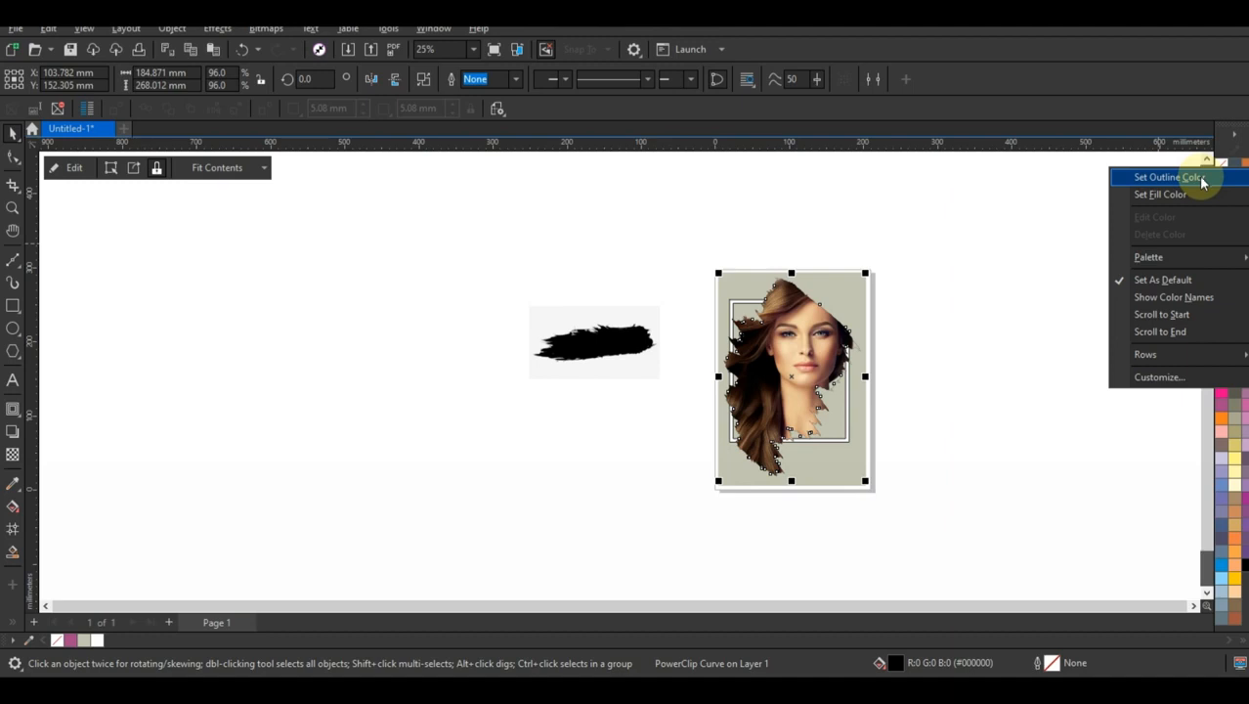
pyautogui.click(1198, 178)
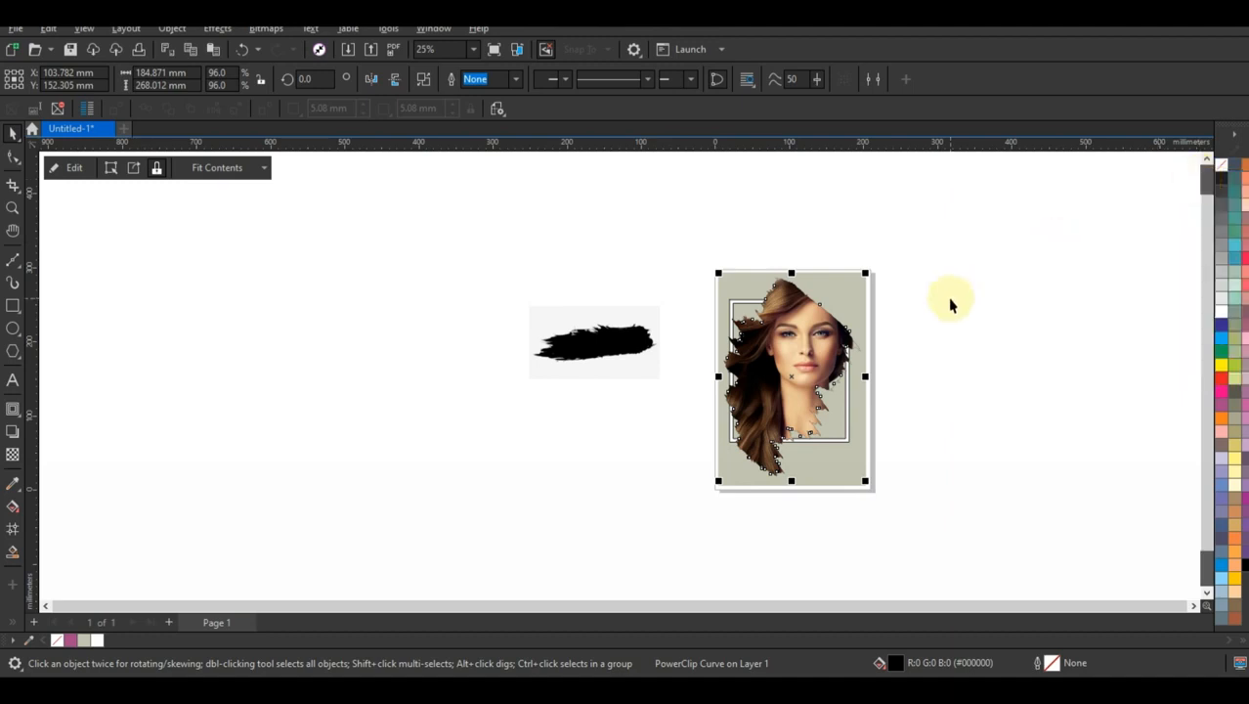
pyautogui.click(686, 259)
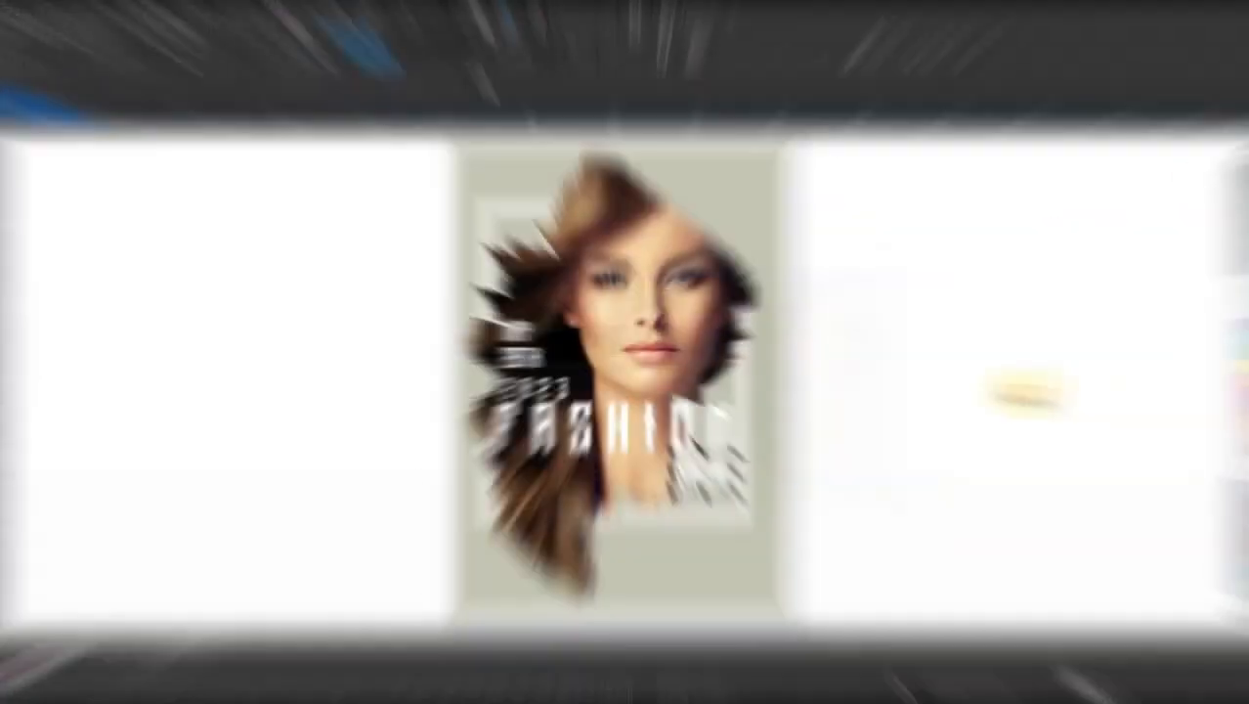
# - Preview the Fashion Show poster in full screen
pyautogui.press('F9')
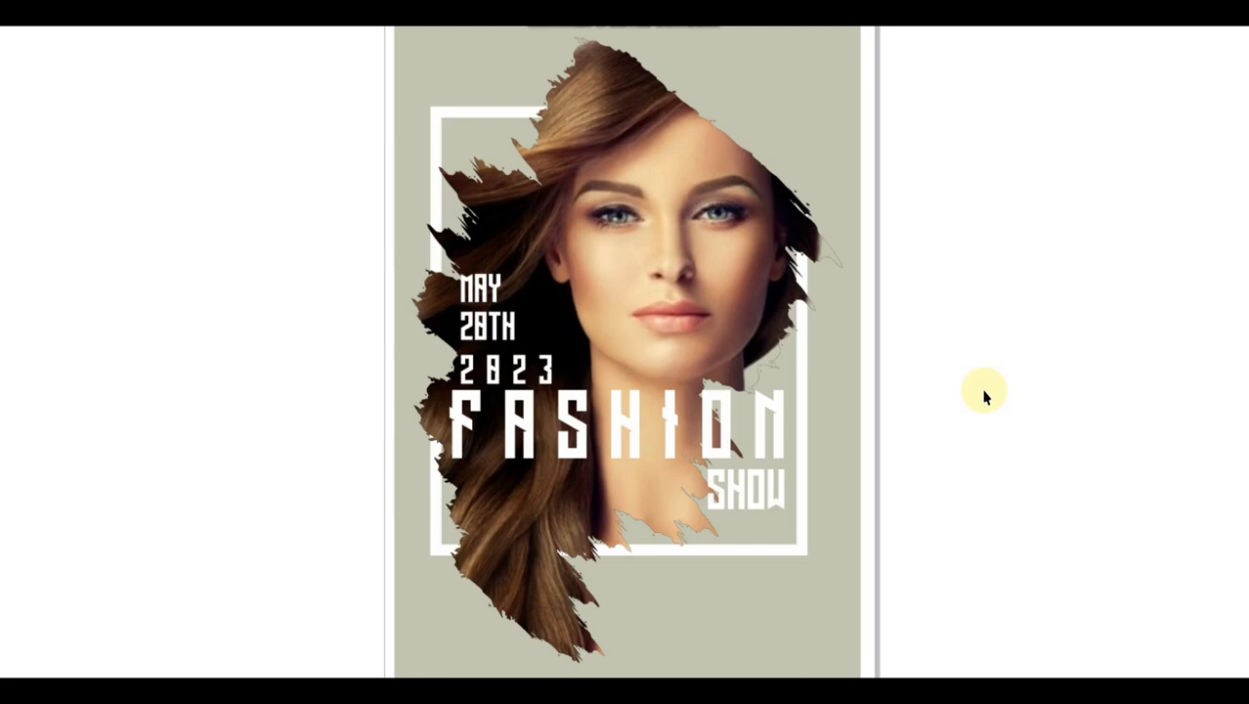
pyautogui.scroll(-2, 981, 390)
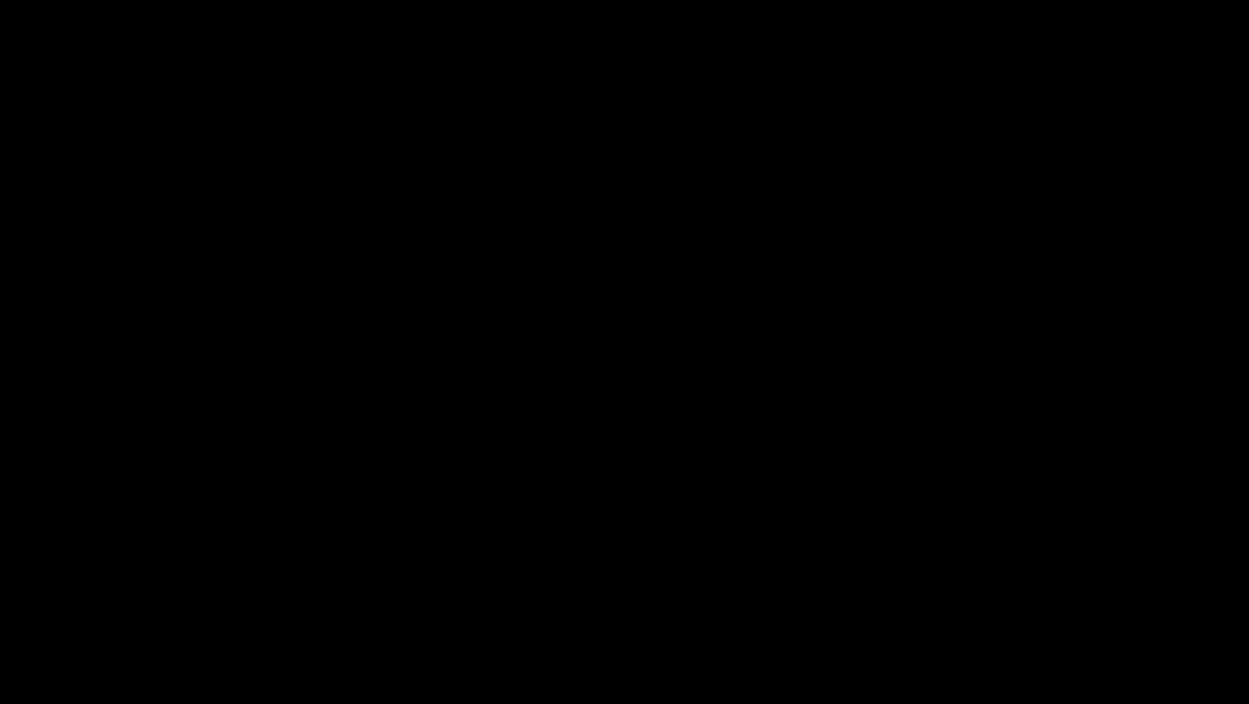